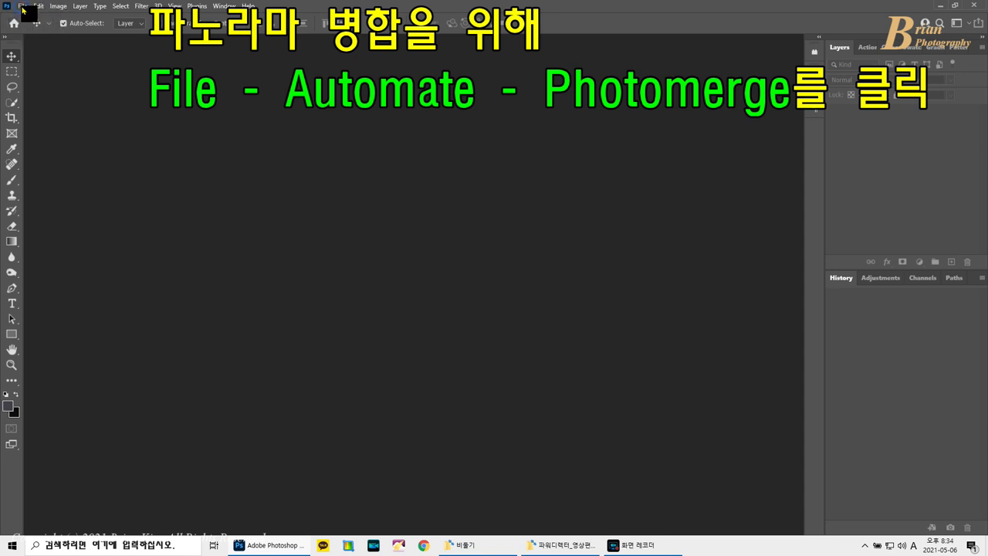
Merge the photos JGK_8017 through JGK_8028 into a panorama with Photomerge, using the Auto layout and Blend Images Together.
left_click(24, 7)
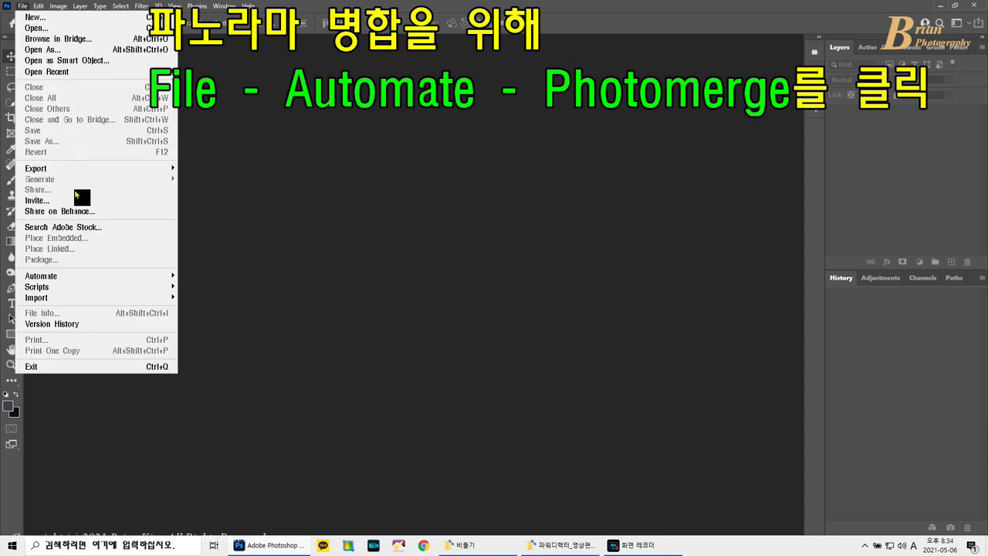
mouse_move(92, 280)
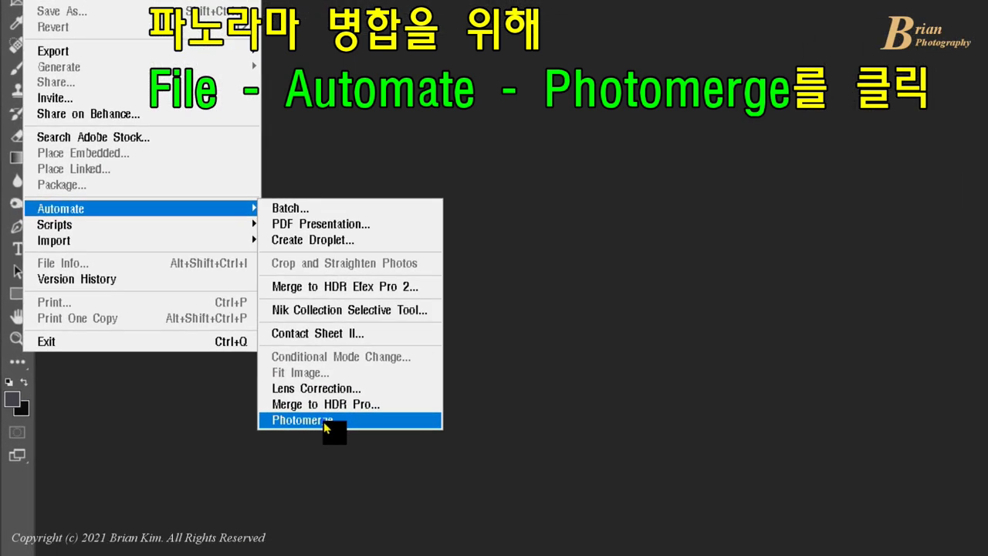
left_click(323, 422)
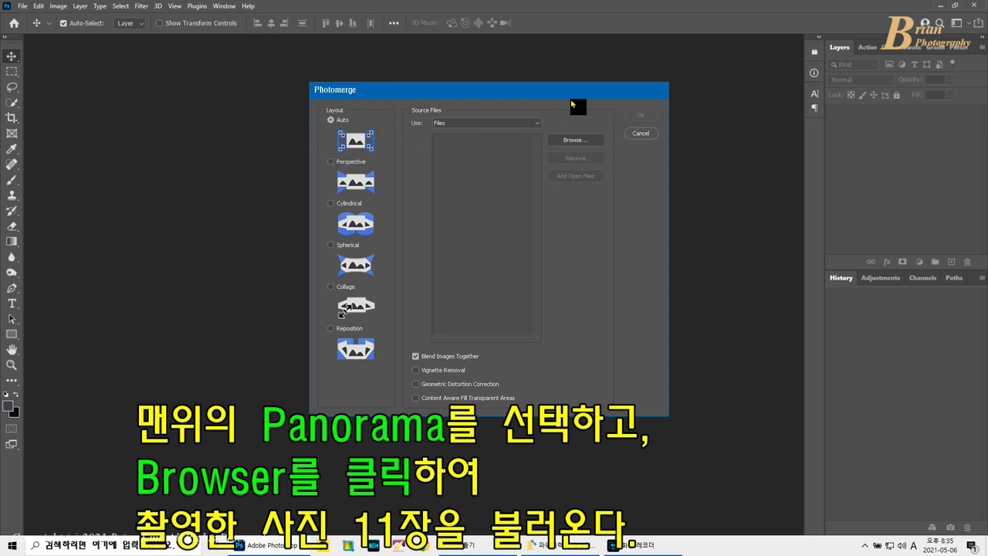
left_click(584, 142)
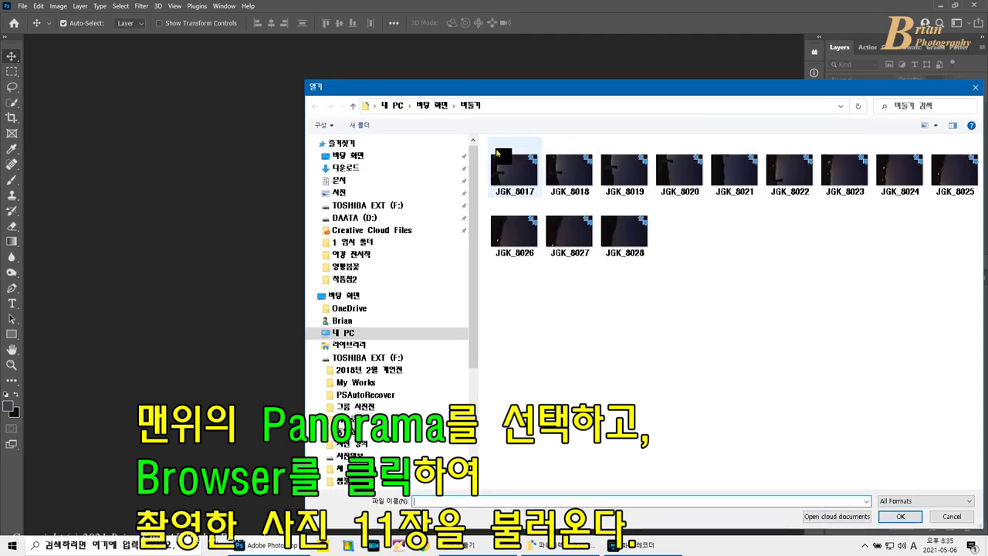
left_click(507, 171)
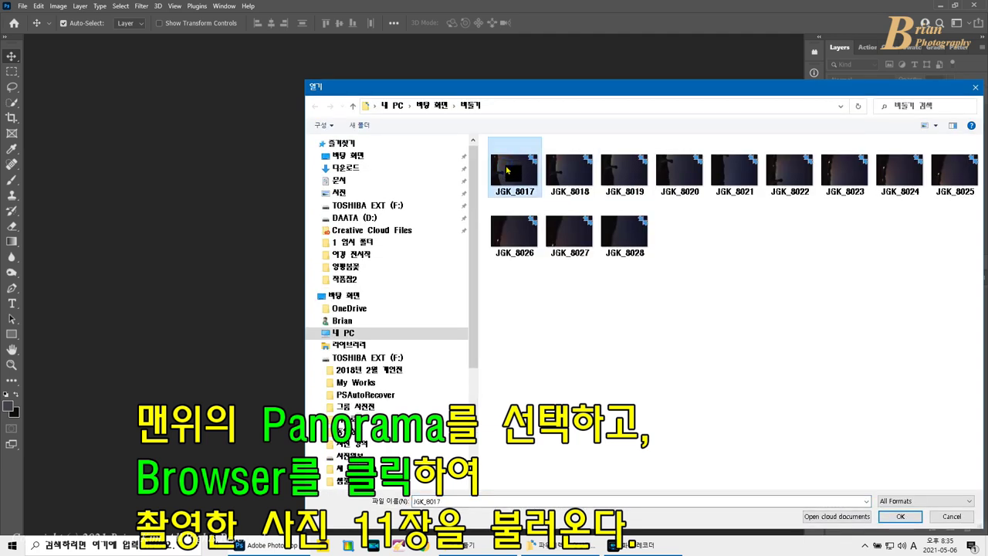
left_click(621, 237, "shift")
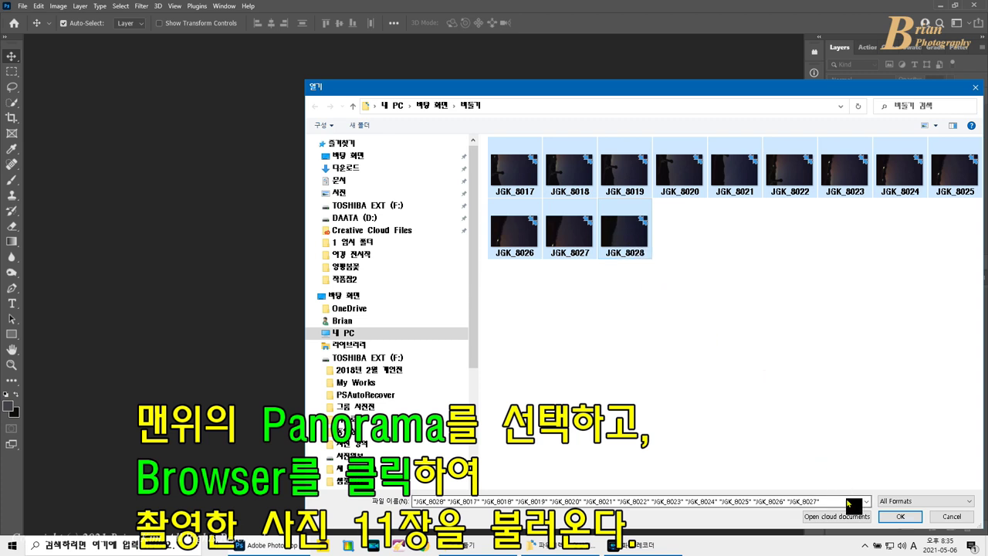
left_click(898, 516)
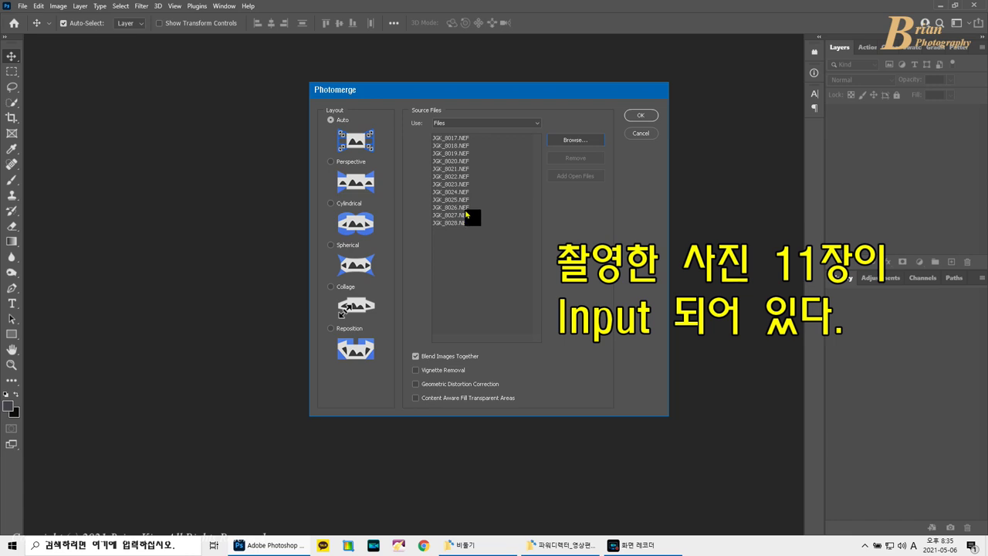
left_click(632, 117)
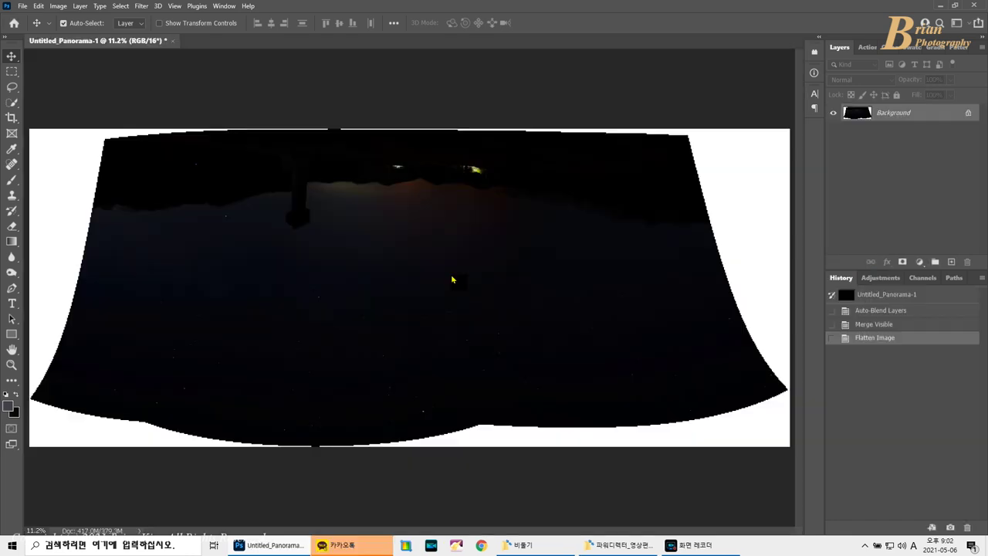
Rotate the upside-down panorama canvas by 180° and duplicate the Background layer.
left_click(60, 7)
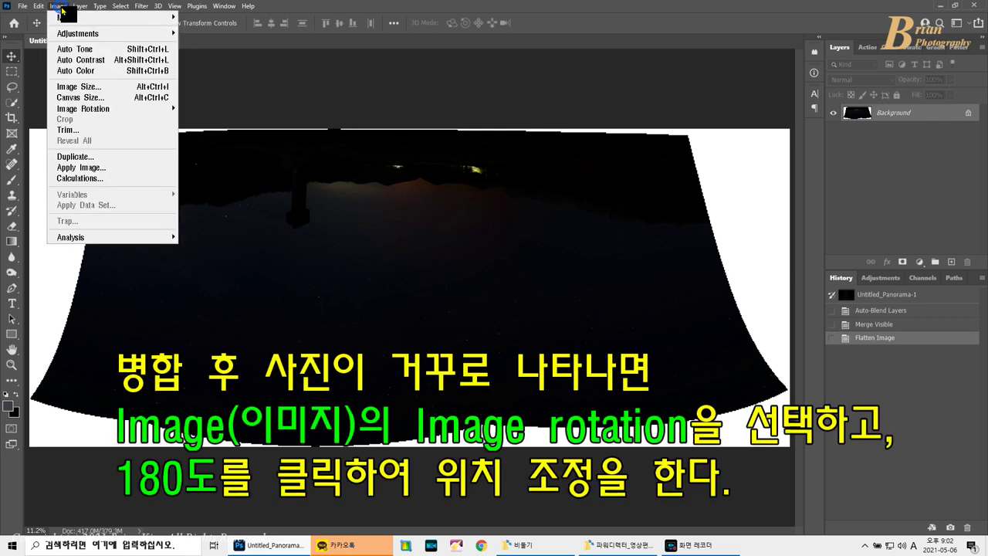
mouse_move(123, 109)
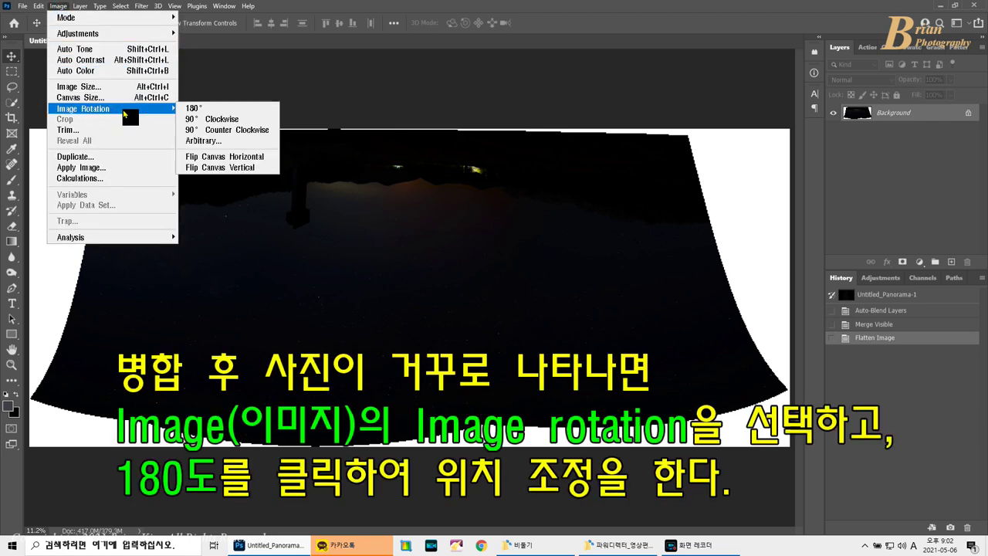
left_click(211, 113)
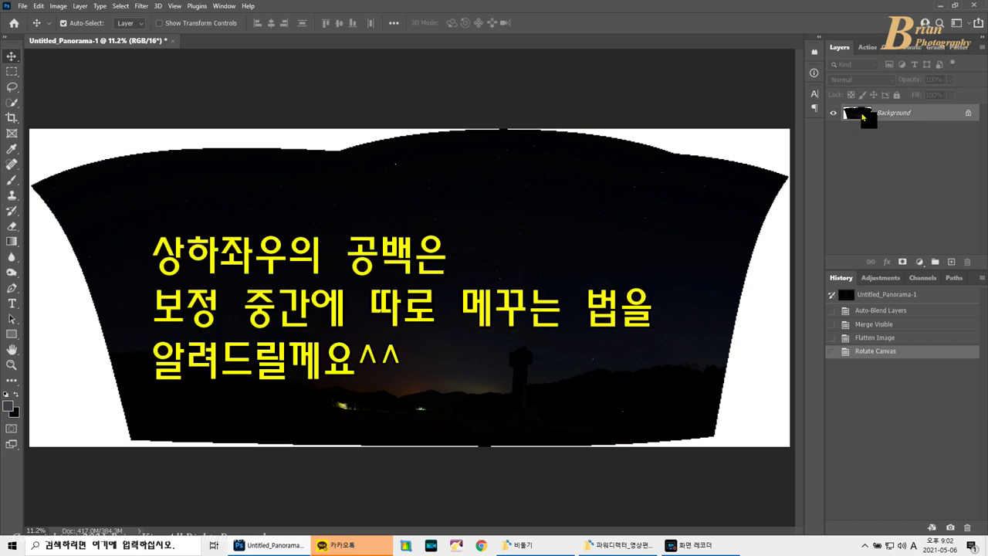
key("ctrl+j")
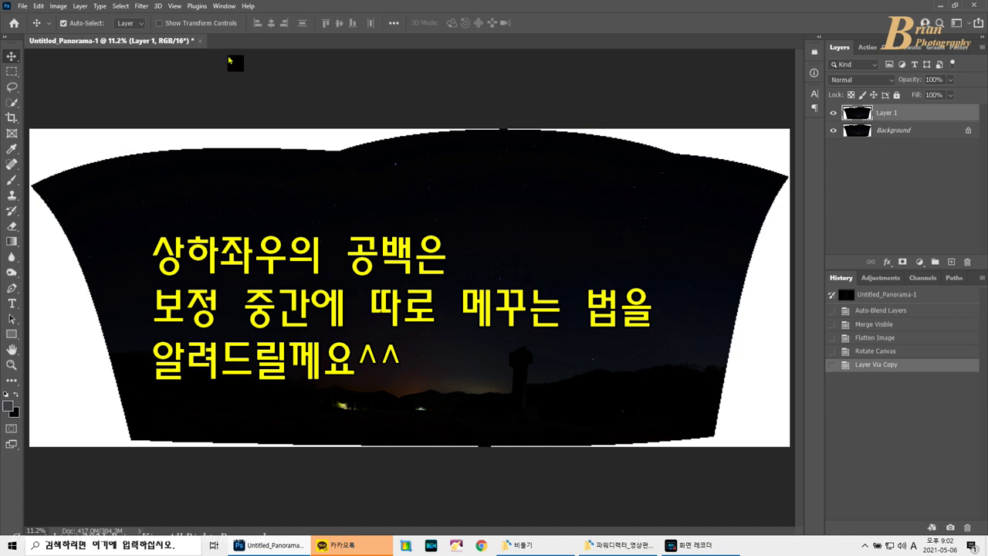
Brighten the duplicate layer with the Camera Raw Filter, setting Exposure to +1.85, Shadows to +100 and Blacks to +100.
left_click(142, 10)
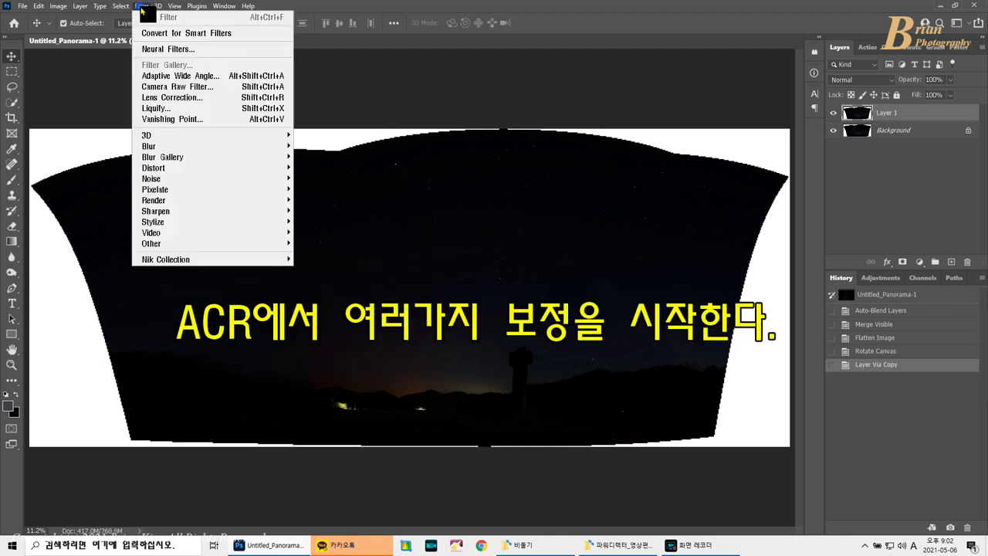
left_click(183, 88)
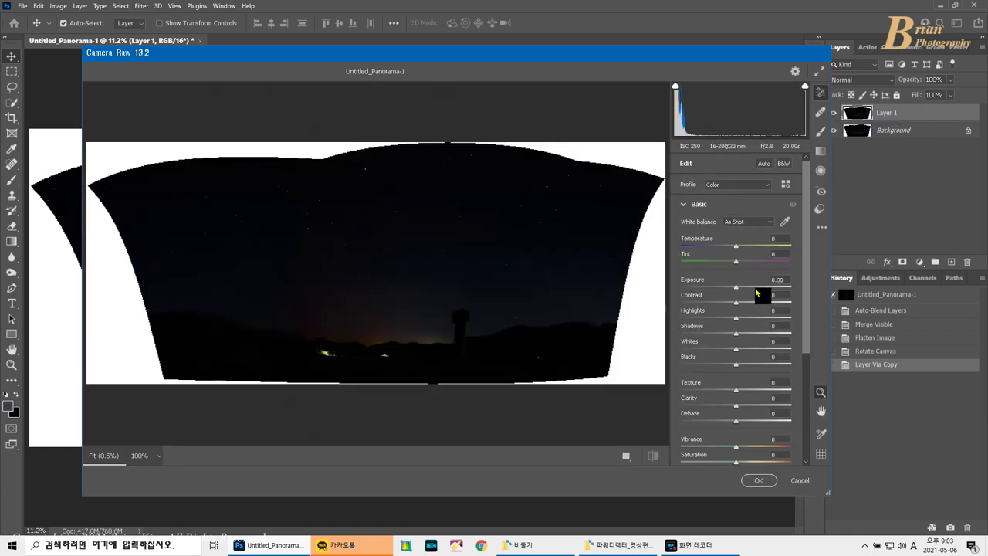
left_click_drag(756, 292, 778, 292)
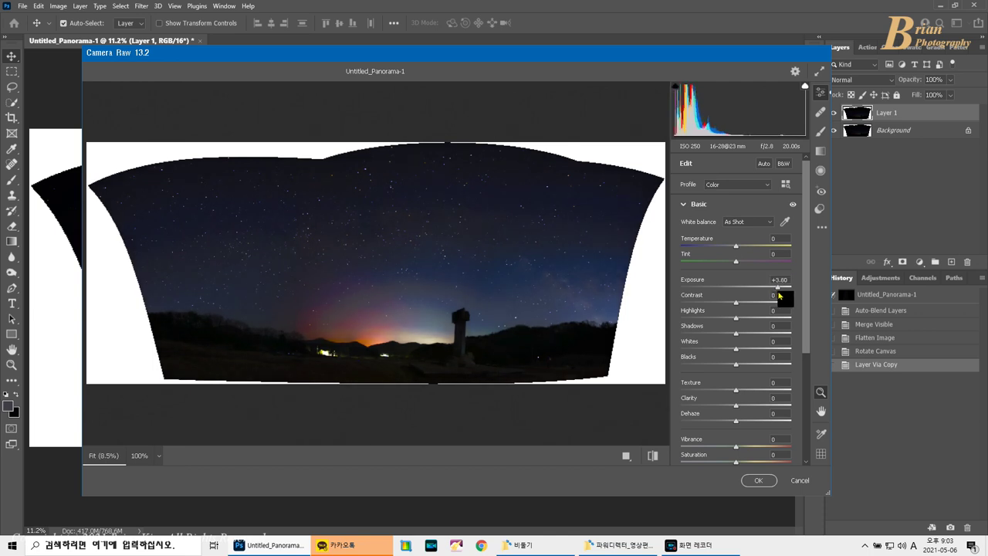
left_click(747, 332)
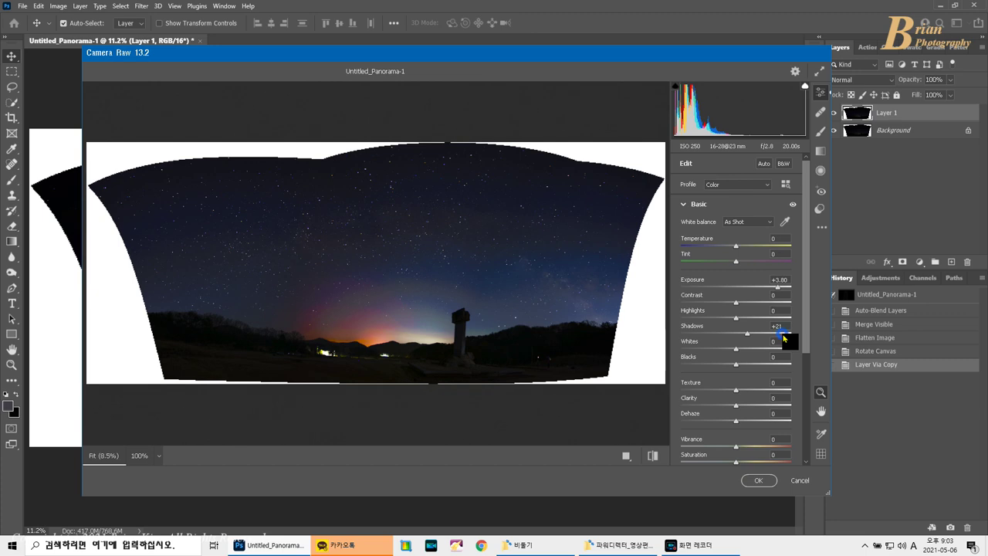
left_click(759, 334)
left_click_drag(758, 338, 793, 336)
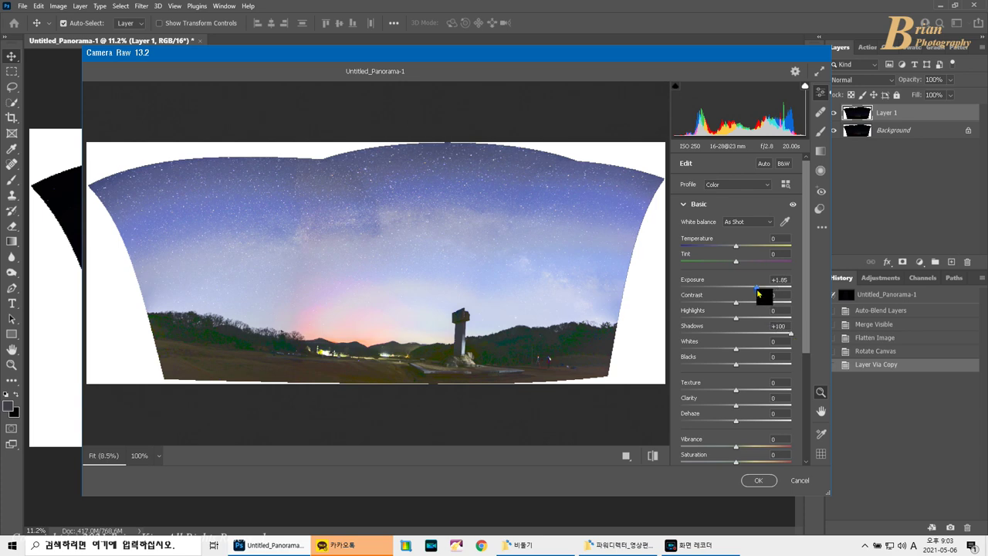
key("p")
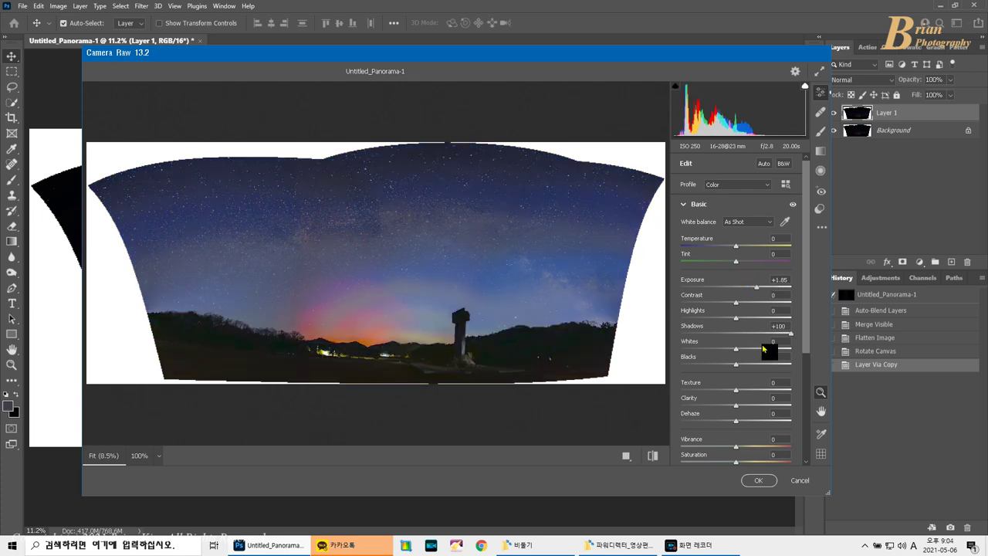
left_click_drag(763, 369, 796, 368)
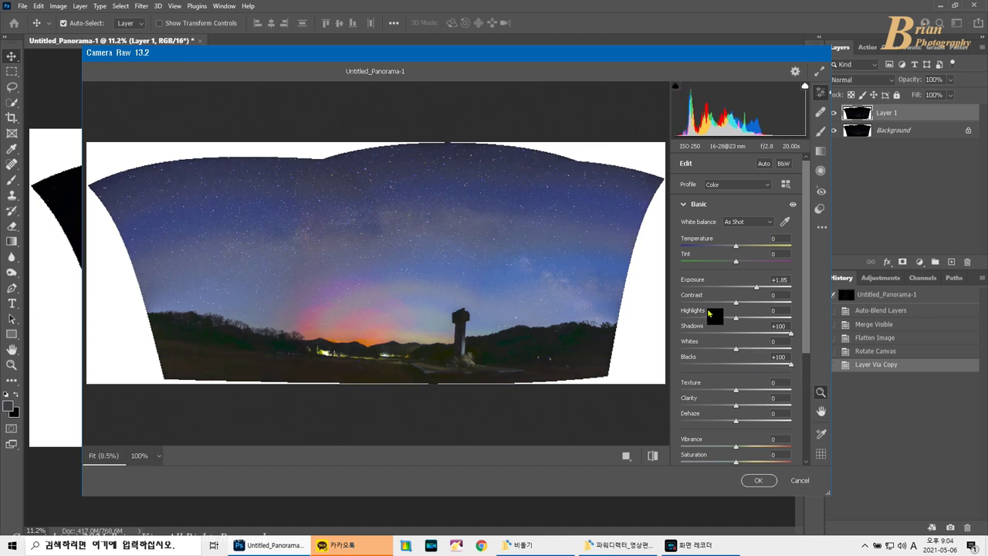
left_click(757, 483)
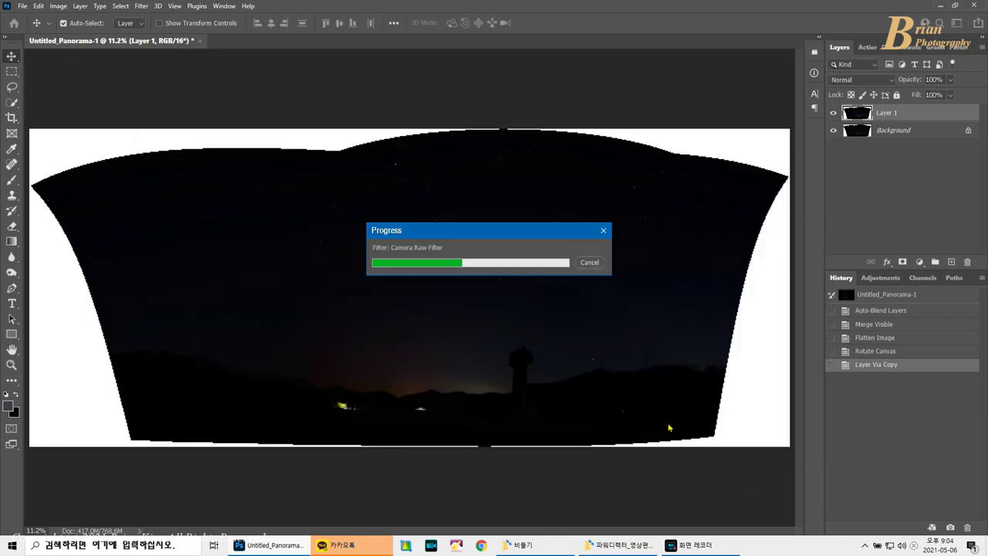
Merge the brightened layer down into the Background and duplicate the merged layer.
key("ctrl+e")
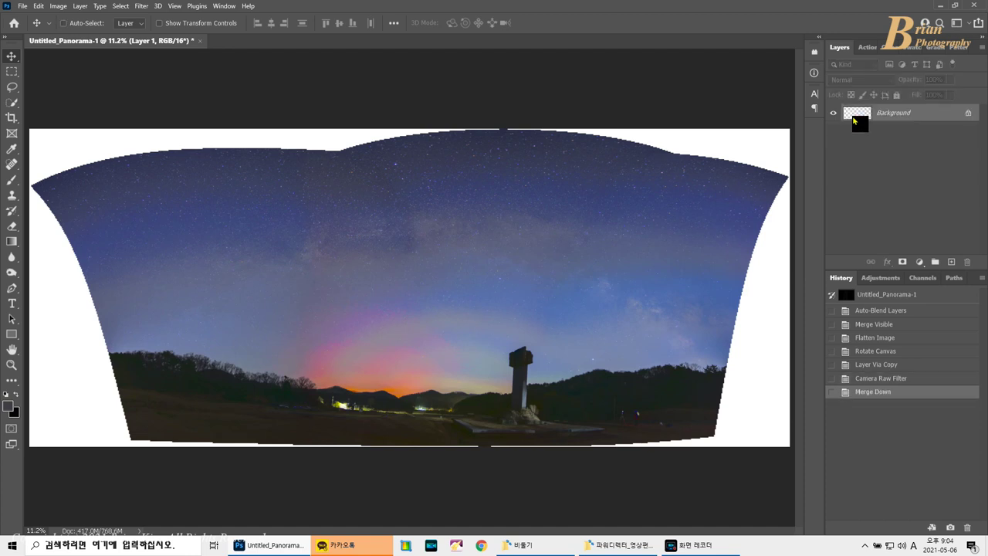
key("ctrl+j")
Straighten the tilted horizon by rotating the panorama slightly counterclockwise with the Crop tool and apply the crop.
scroll(775, 105, "down", 2)
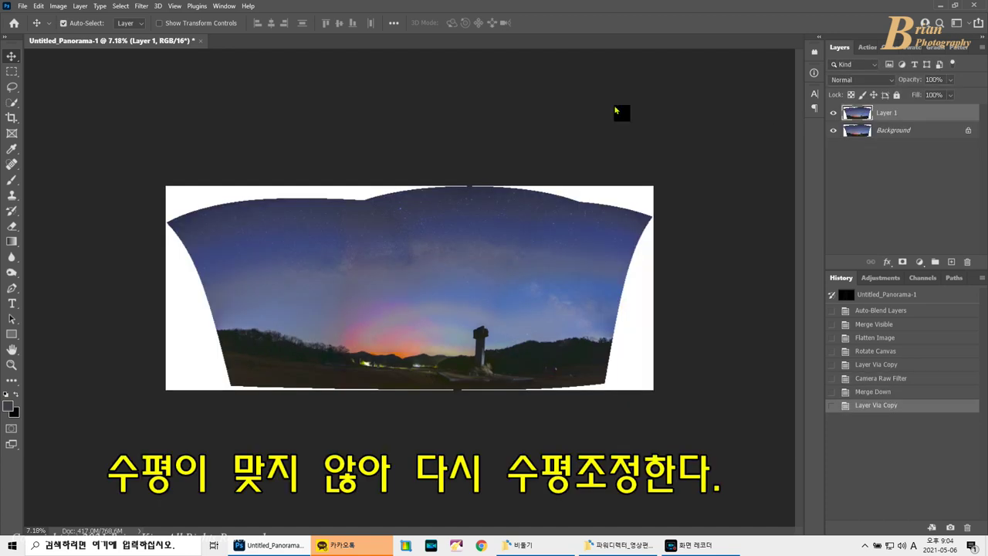
left_click(12, 118)
left_click_drag(165, 182, 163, 202)
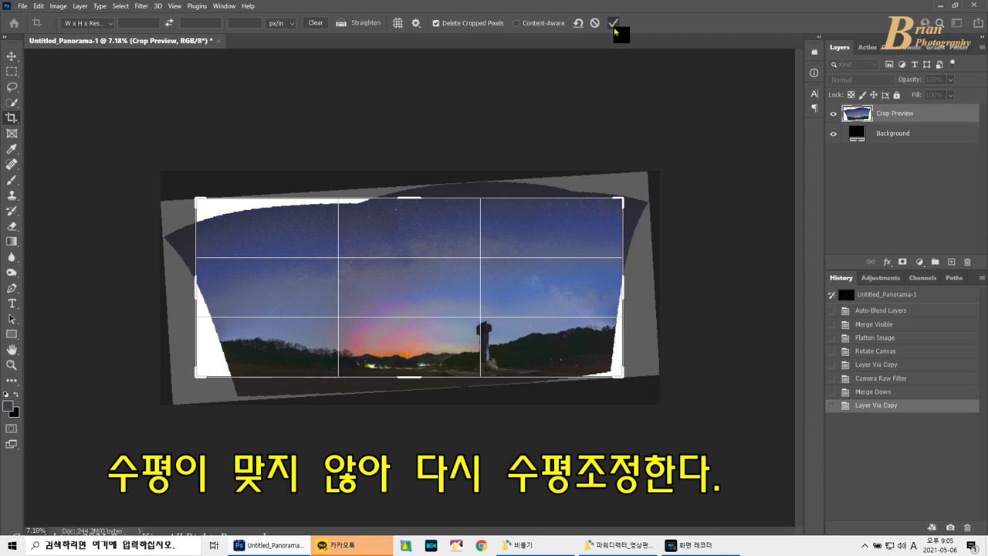
left_click(614, 30)
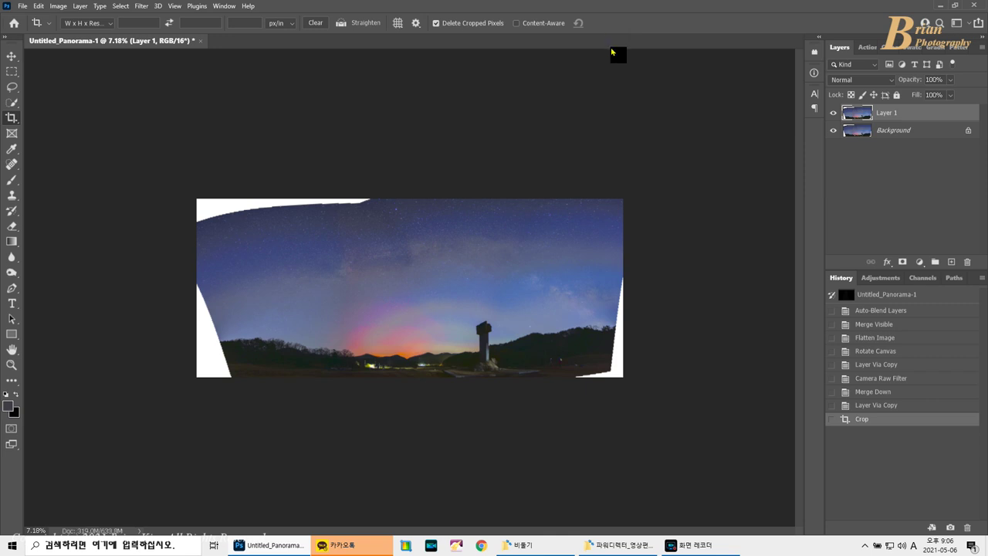
Merge the straightened layer down into the Background and make a new copy of it.
scroll(571, 166, "up", 2)
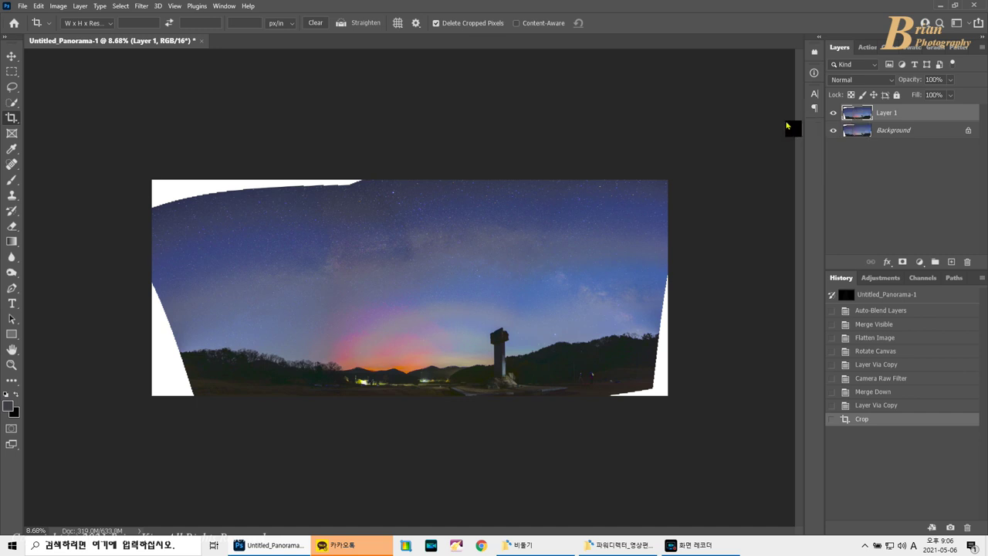
key("ctrl+e")
key("ctrl+j")
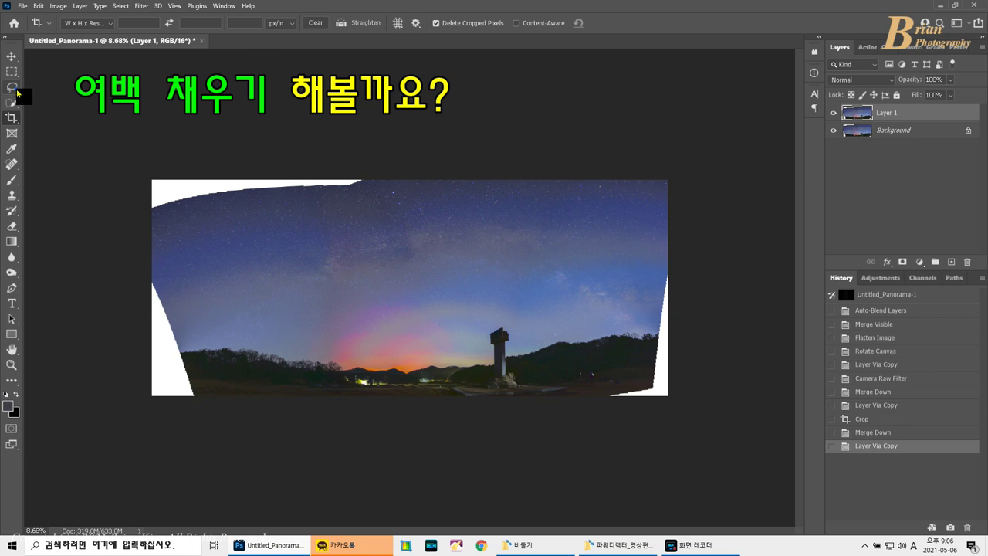
Lasso the photo area just inside the white gaps, then invert the selection so only the blank edges are selected.
left_click(15, 89)
left_click_drag(199, 399, 153, 269)
mouse_move(158, 213)
left_mouse_down()
mouse_move(303, 199)
mouse_move(370, 176)
mouse_move(631, 158)
mouse_move(667, 257)
mouse_move(661, 326)
mouse_move(633, 391)
mouse_move(521, 415)
left_mouse_up()
left_click_drag(435, 417, 198, 419)
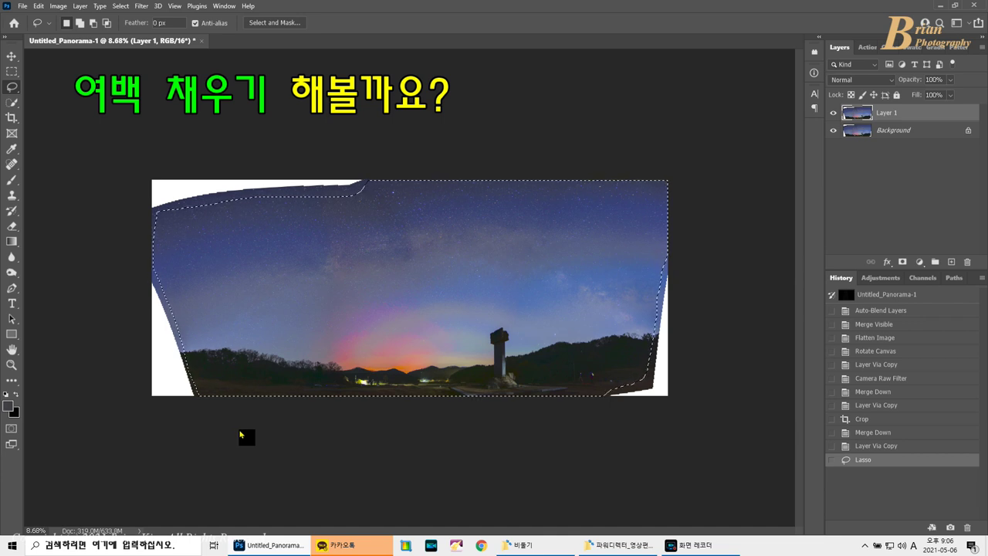
key("ctrl+shift+i")
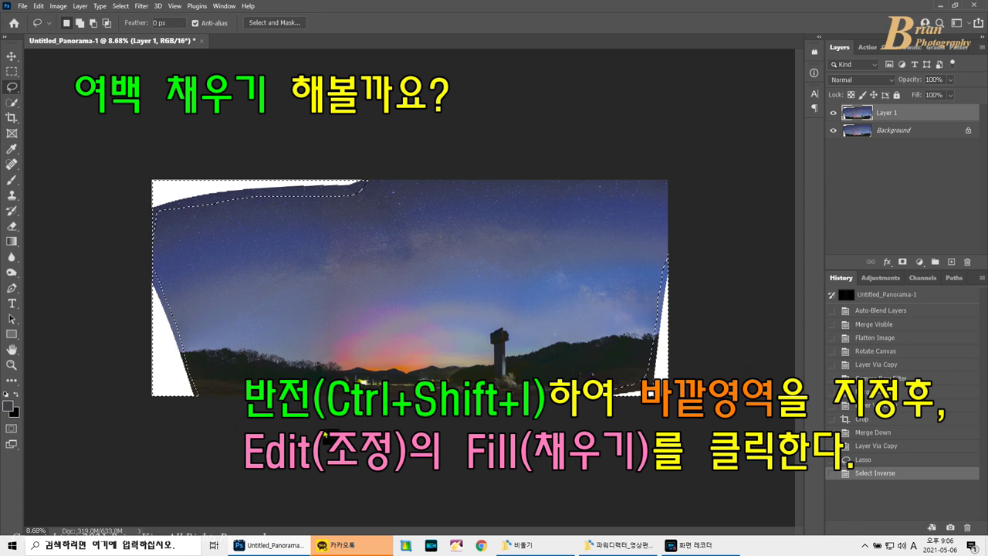
Fill the selected blank edge areas on Layer 1 with the Fill command.
left_click(39, 6)
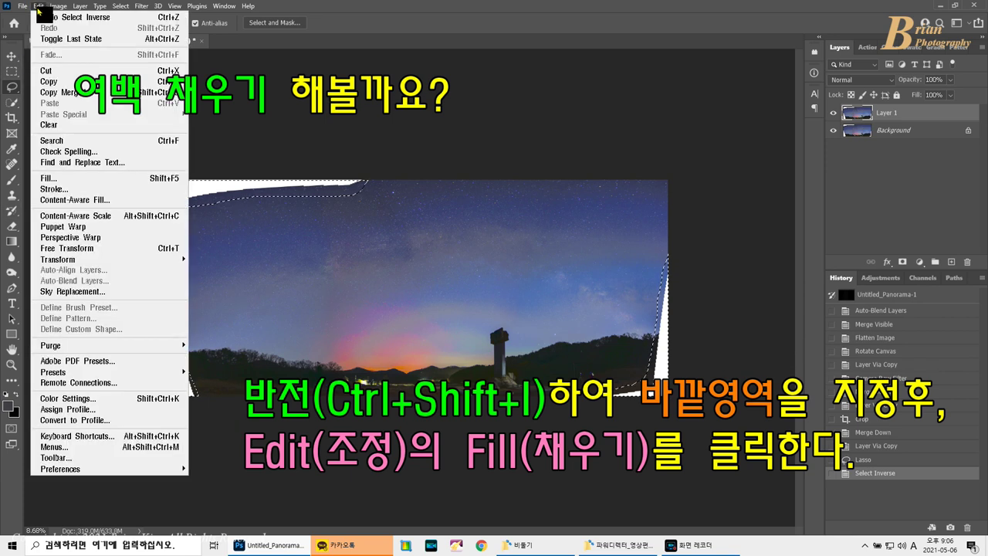
left_click(73, 183)
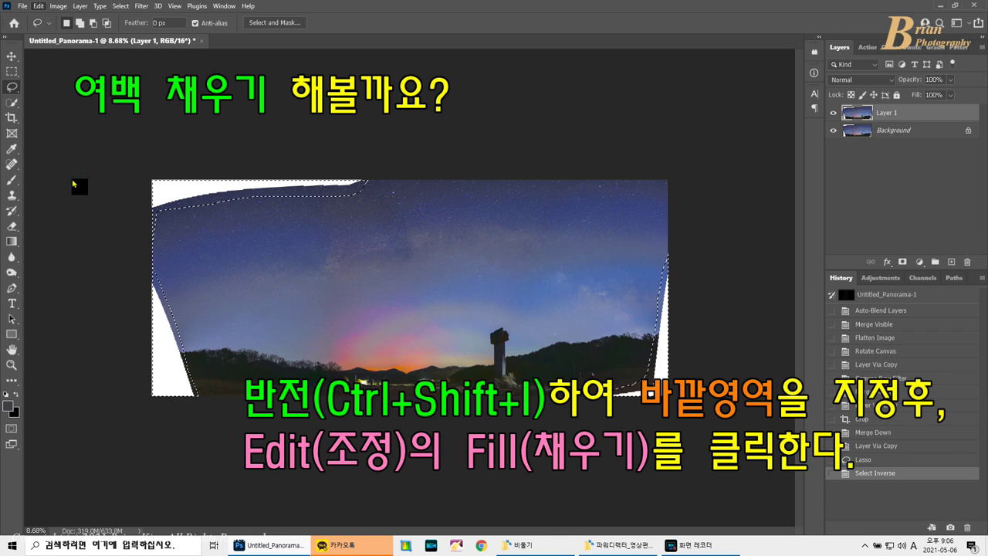
left_click(558, 142)
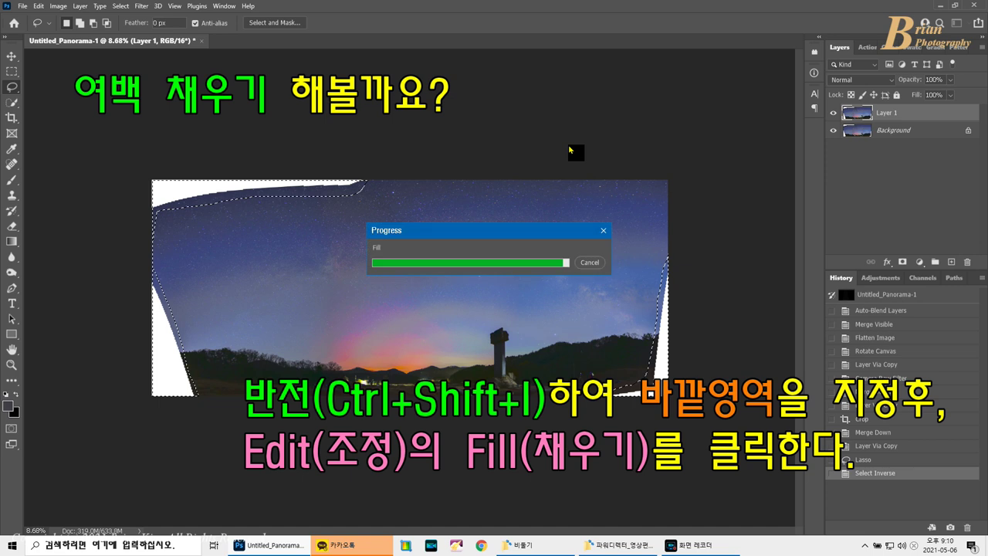
Deselect the filled edges and compare the panorama before and after the fill by toggling the visibility of Layer 1.
left_click(833, 114)
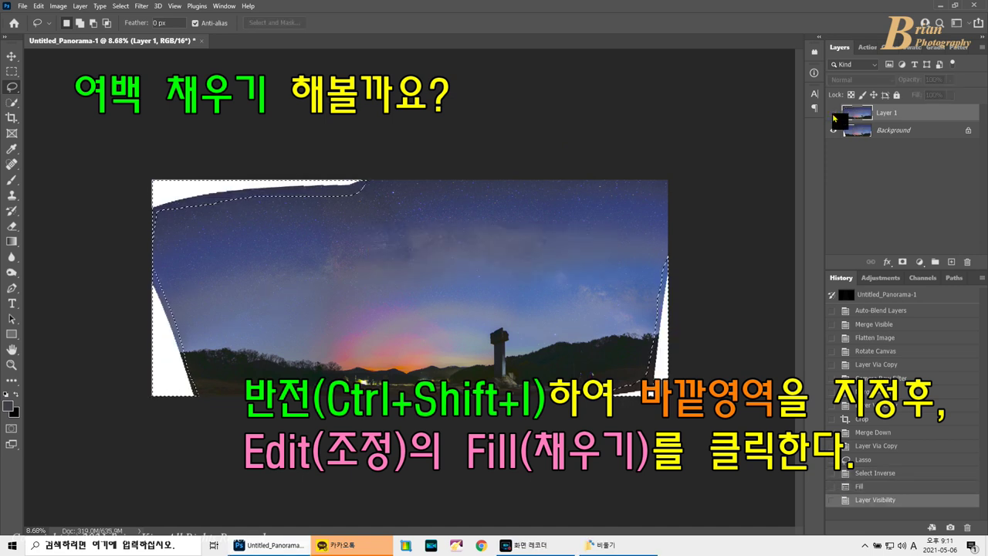
left_click(832, 113)
key("ctrl+d")
left_click(832, 113)
left_click(832, 113)
left_click(833, 113)
left_click(832, 113)
left_click(833, 114)
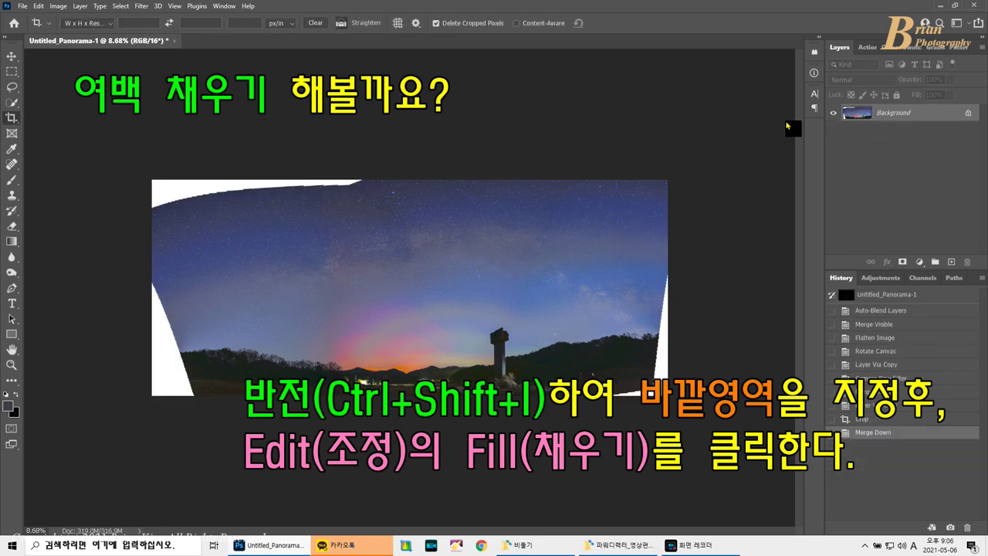
On a copy of the Background, lasso the photo area just inside the white gaps and invert the selection to the blank edges.
key("ctrl+j")
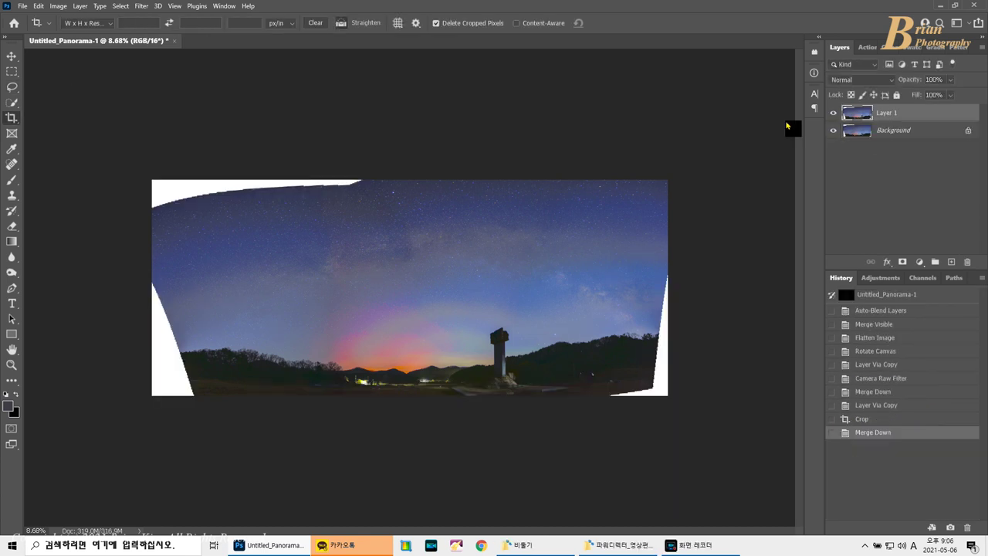
left_click(11, 87)
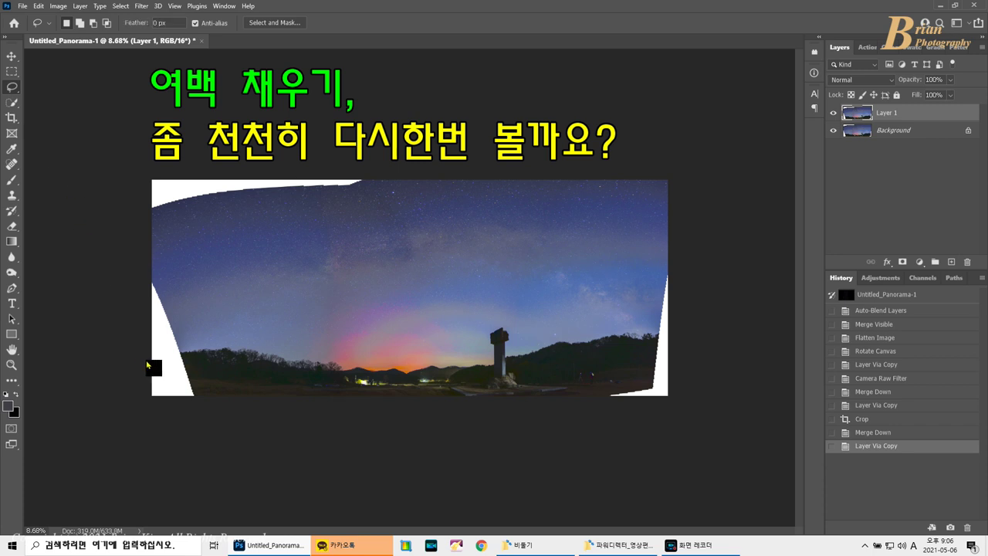
mouse_move(198, 394)
left_mouse_down()
mouse_move(155, 273)
mouse_move(155, 225)
mouse_move(165, 214)
mouse_move(371, 175)
mouse_move(659, 156)
mouse_move(667, 257)
mouse_move(649, 386)
mouse_move(520, 415)
left_mouse_up()
left_click_drag(212, 415, 196, 416)
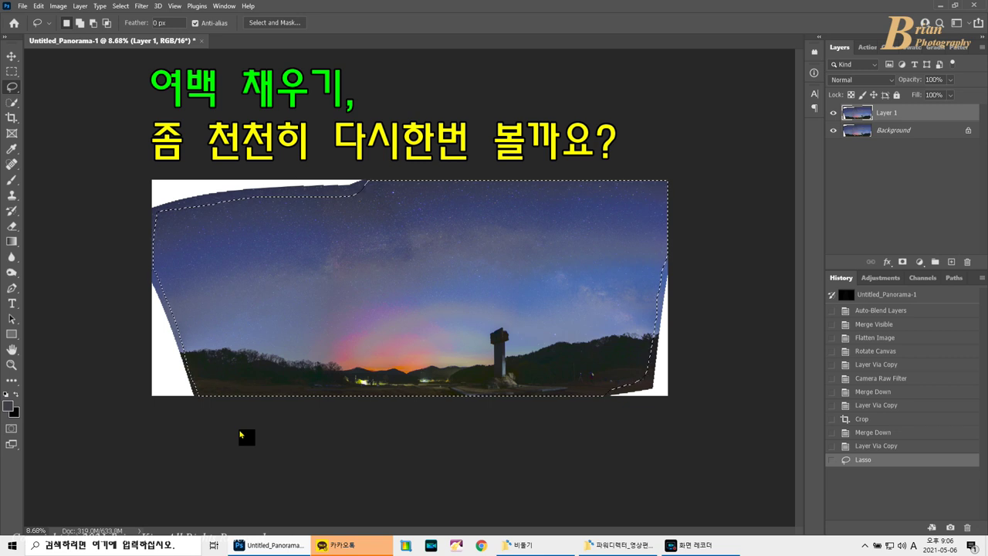
key("ctrl+shift+i")
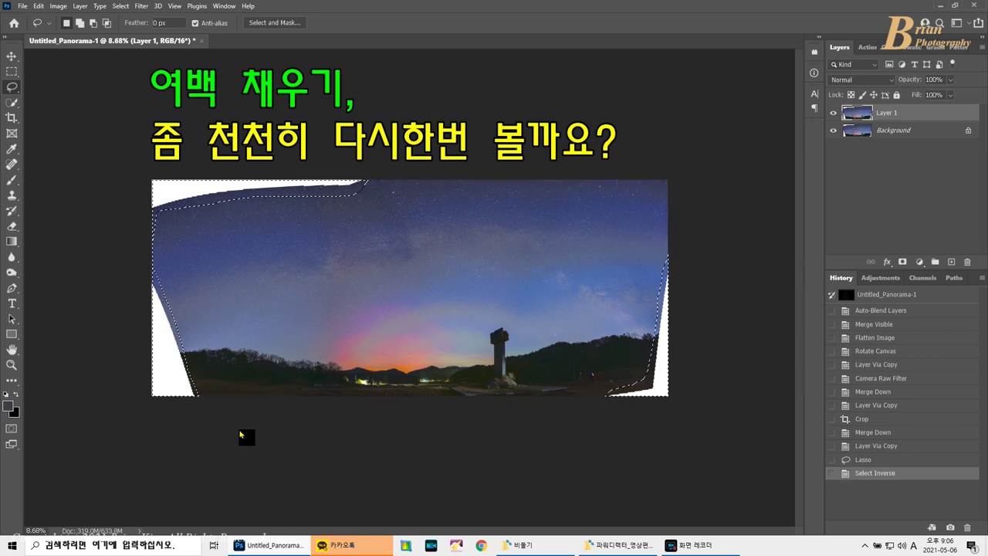
Fill the selected blank edges with a Content-Aware fill, with Color Adaptation on, Normal mode and 100% opacity.
left_click(38, 6)
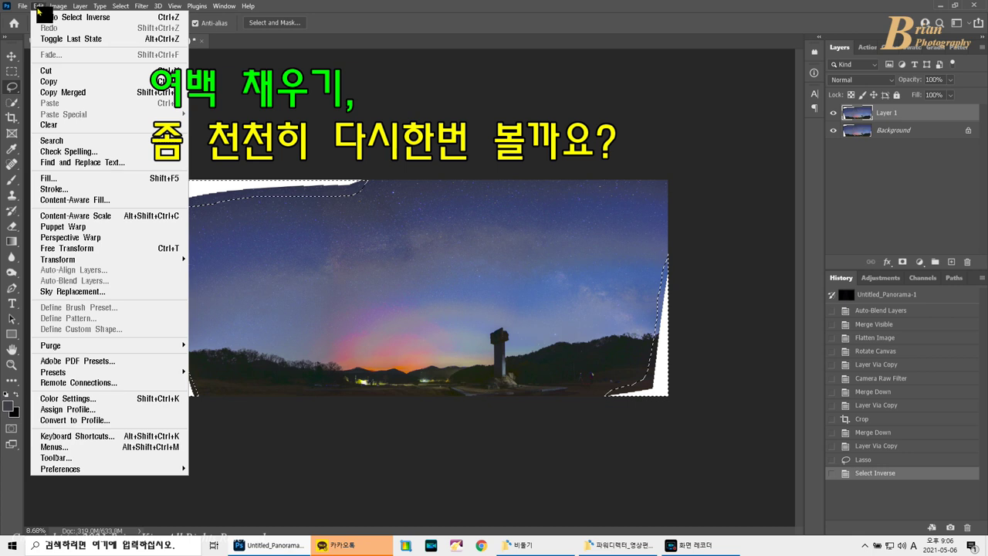
left_click(74, 184)
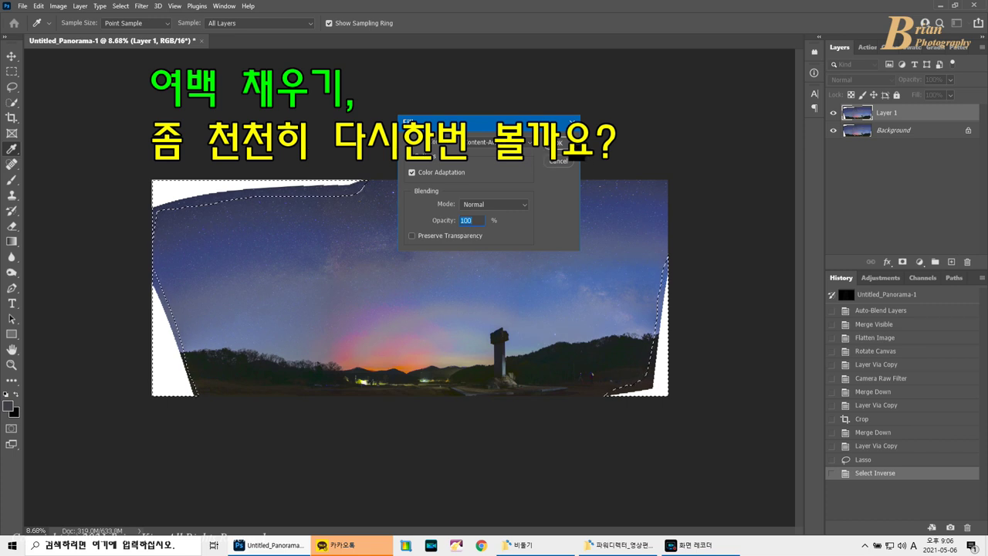
left_click(565, 144)
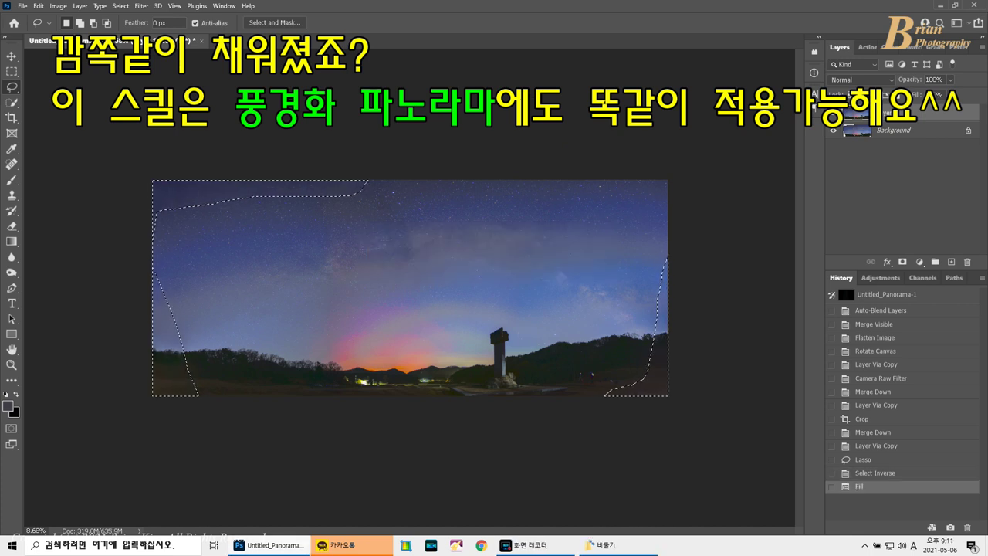
Deselect the filled edges and check the result by toggling the visibility of Layer 1.
left_click(833, 113)
left_click(833, 113)
key("ctrl+d")
left_click(832, 114)
left_click(833, 114)
left_click(832, 114)
left_click(833, 112)
Merge Layer 1 down and brighten a new copy with the Camera Raw Filter, using exposure +1.00 and shadows +39.
key("ctrl+e")
key("ctrl+j")
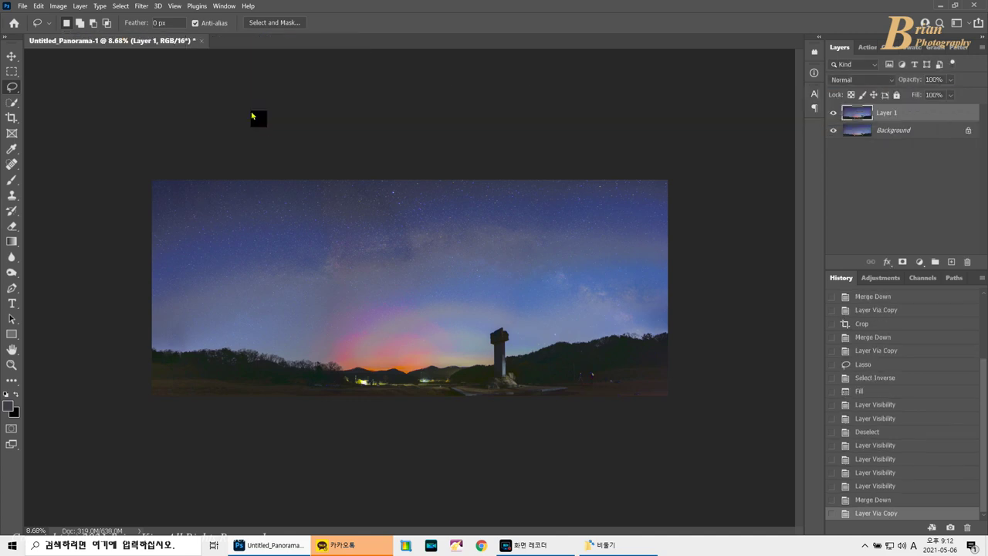
left_click(143, 7)
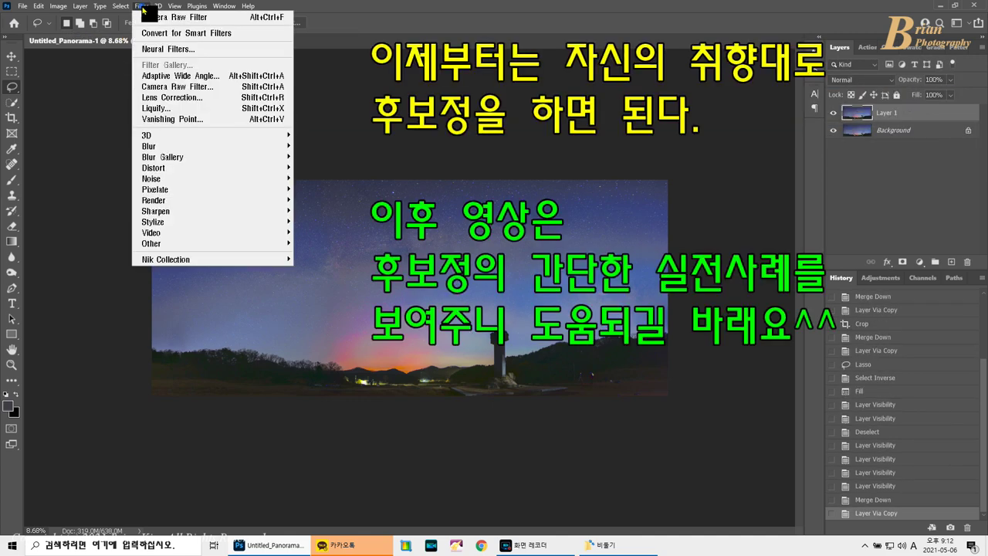
left_click(176, 89)
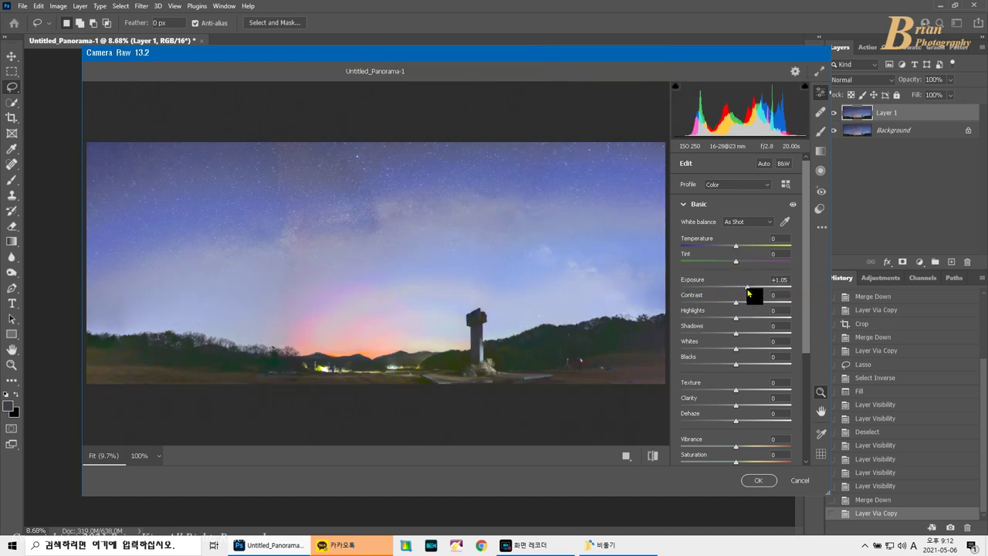
left_click(759, 335)
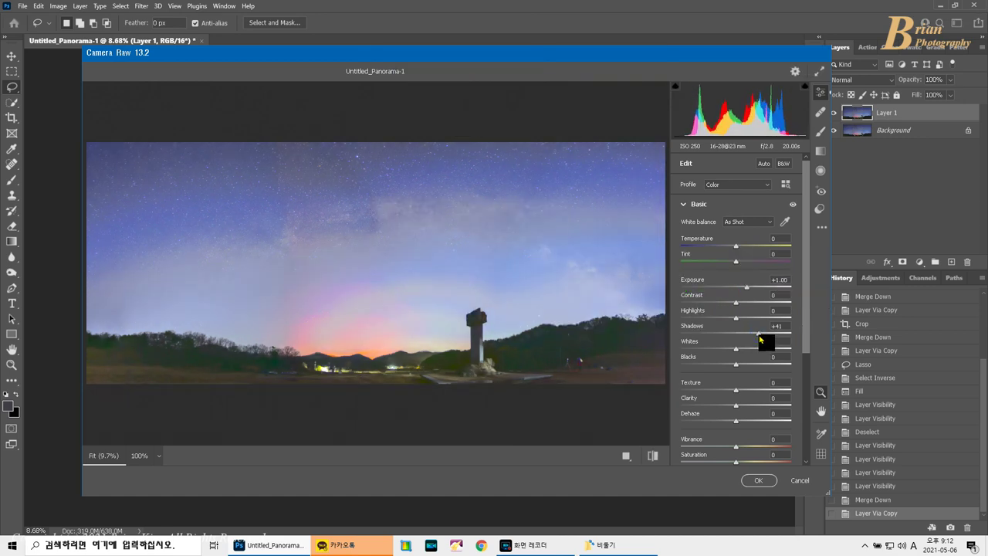
left_click_drag(759, 338, 757, 337)
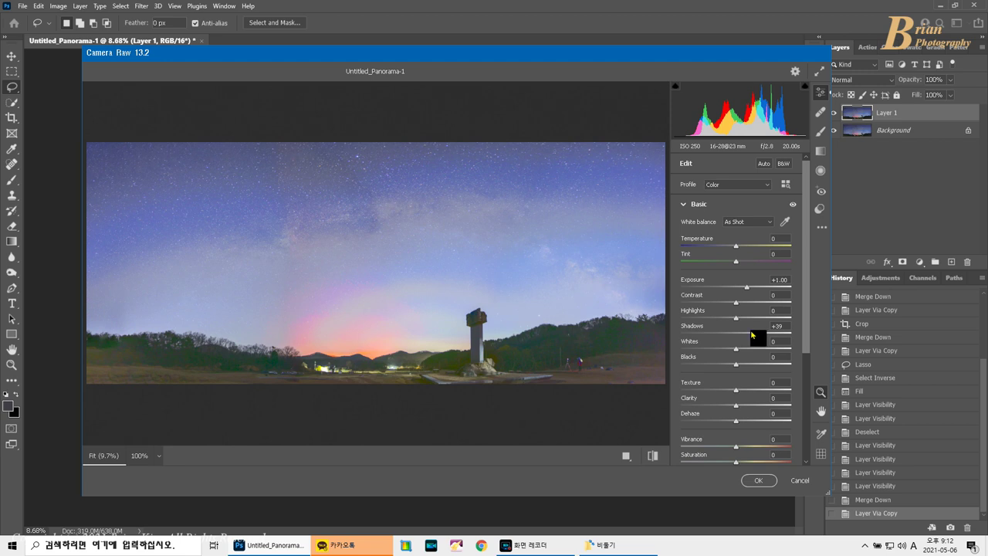
left_click(758, 481)
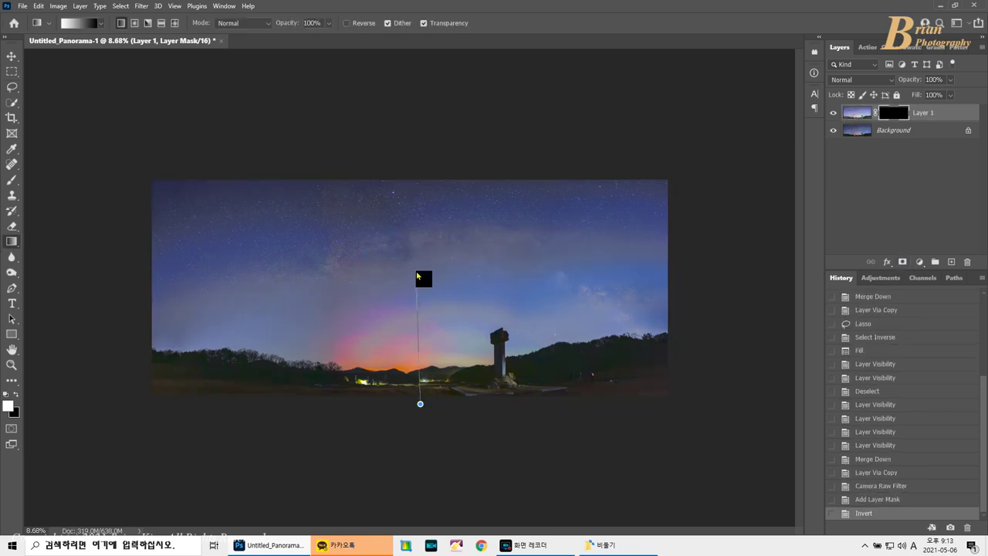
Reveal the brightened foreground with a gradient on Layer 1's black mask from below the ground up to mid-sky, and merge the layer down.
left_click_drag(419, 276, 419, 276)
double_click(832, 113)
key("ctrl+e")
Apply the Camera Raw Filter to a new copy of the panorama with clarity +100 and dehaze +15.
key("ctrl+j")
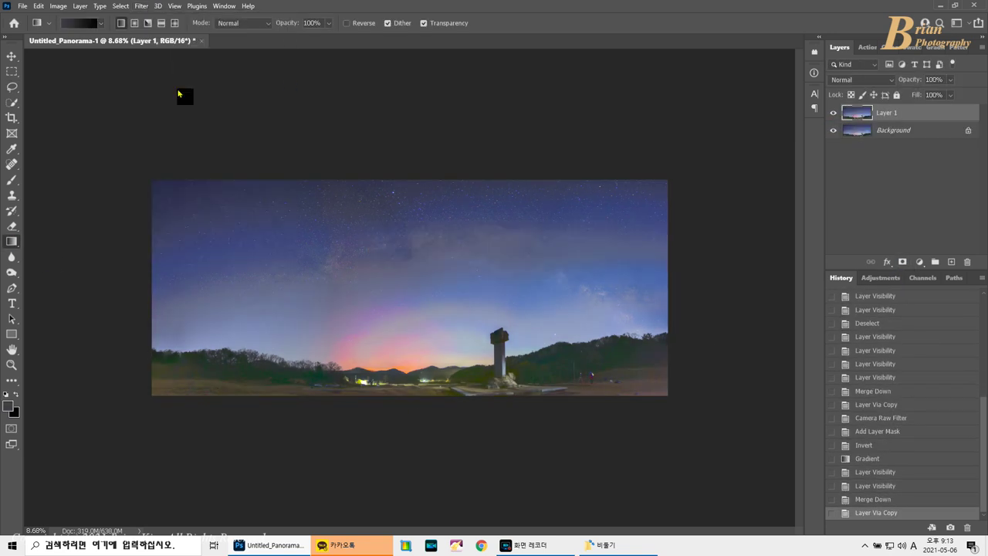
key("ctrl+shift+a")
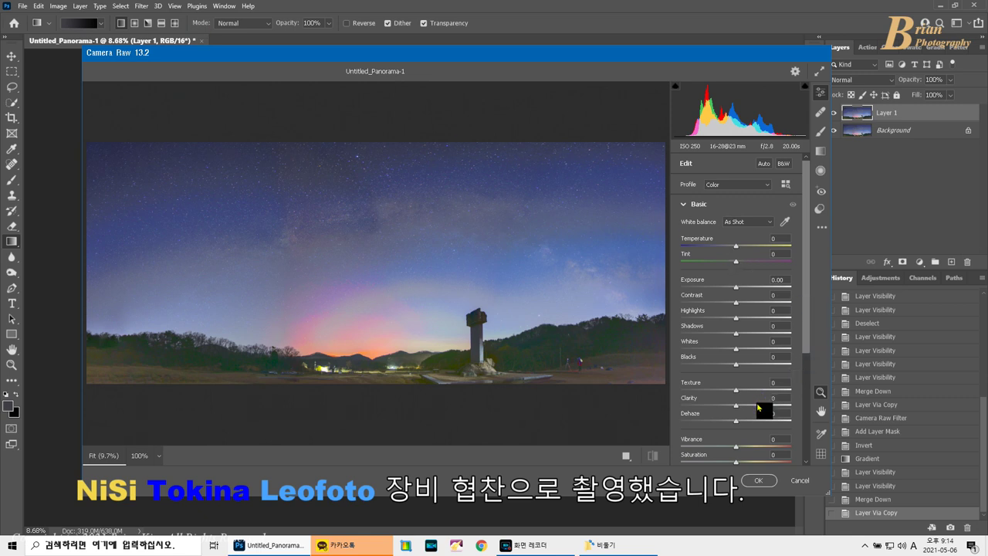
left_click_drag(757, 410, 791, 411)
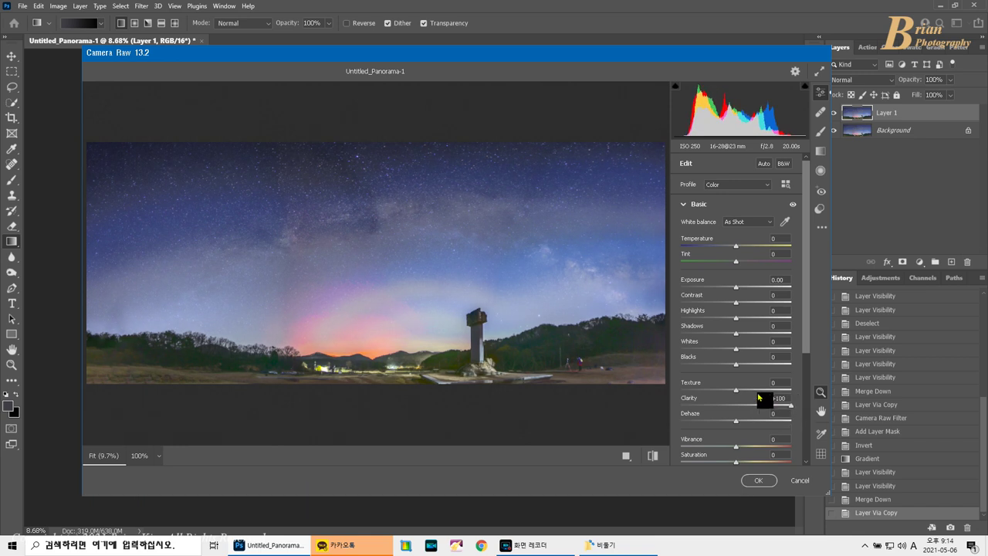
left_click(757, 422)
left_click_drag(757, 423, 745, 423)
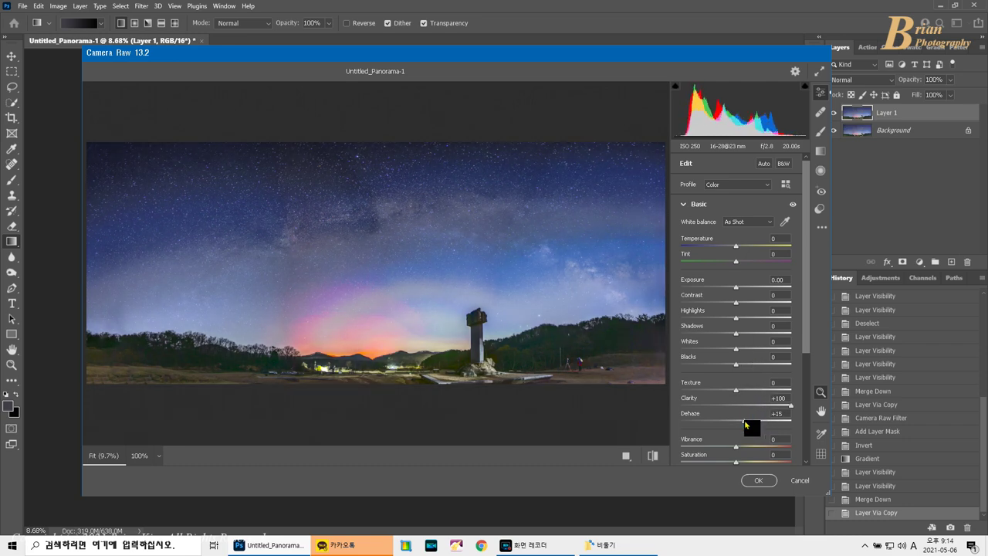
left_click(759, 480)
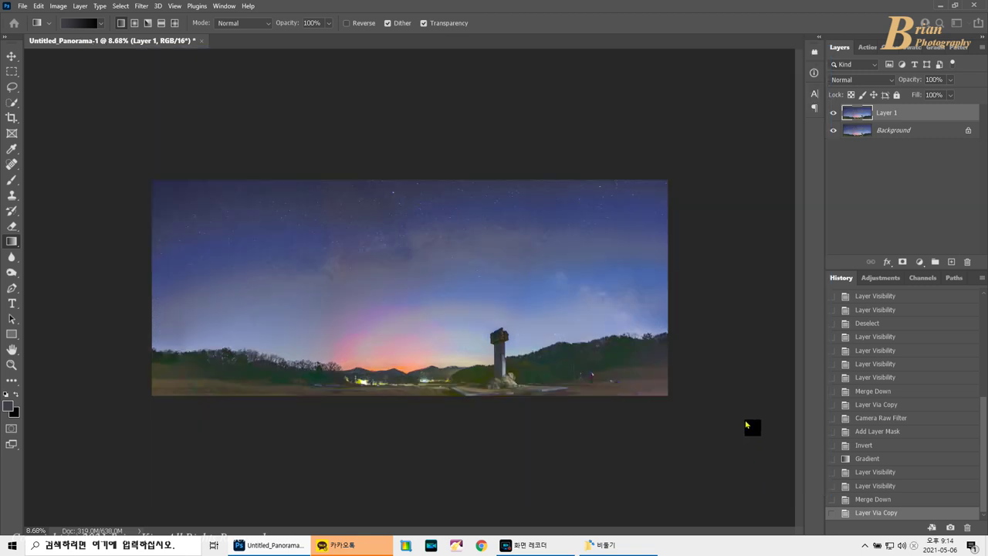
Erase the hills and ground on Layer 1 with an enlarged eraser, keeping the clarity and dehaze effect on the sky.
left_click(11, 225)
key("bracketright")
key("bracketright")
key("bracketright")
key("bracketright")
key("bracketright")
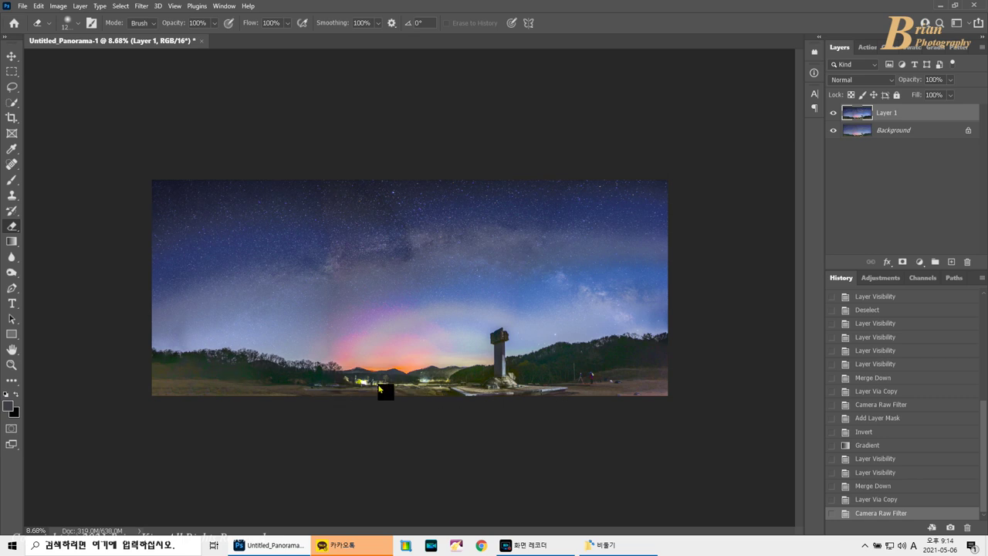
left_click_drag(571, 355, 689, 346)
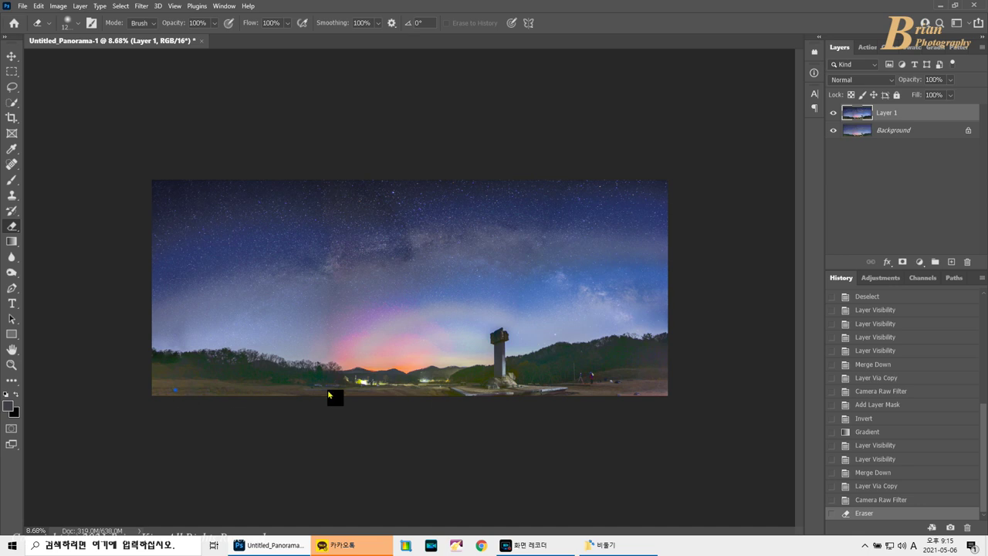
left_click_drag(571, 396, 571, 396)
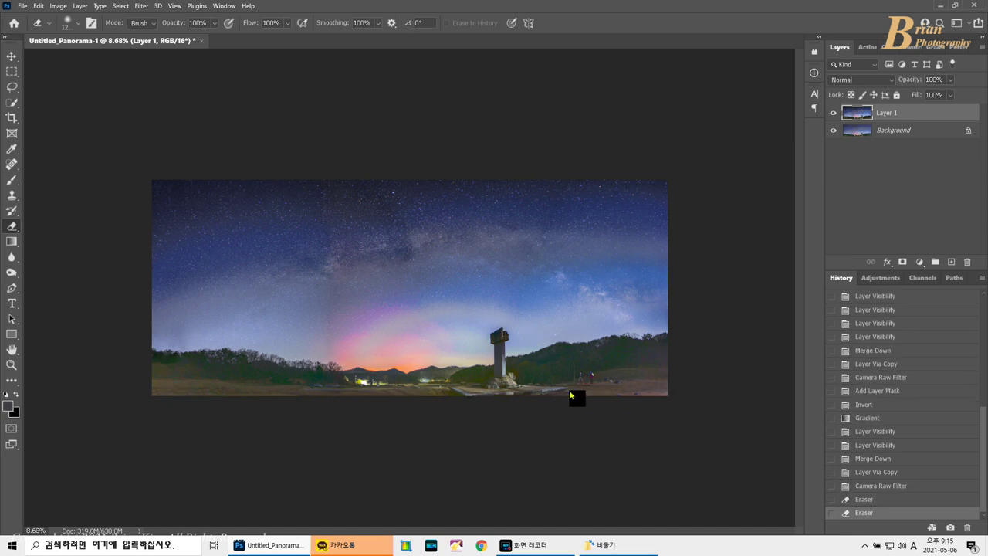
left_click(570, 396)
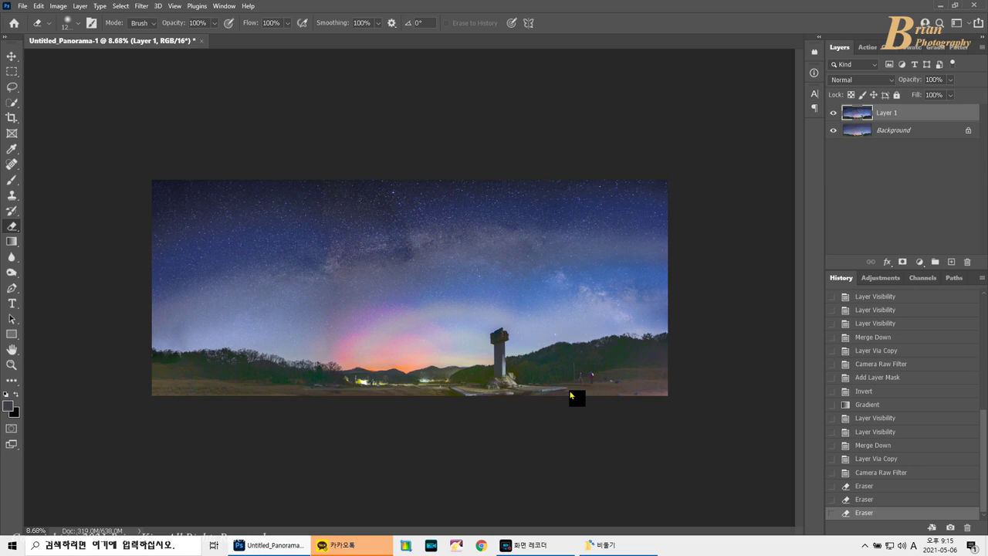
left_click(571, 396)
left_click(570, 396)
Compare the panorama with and without Layer 1, and merge the layer down into the Background.
left_click(833, 112)
left_click(833, 112)
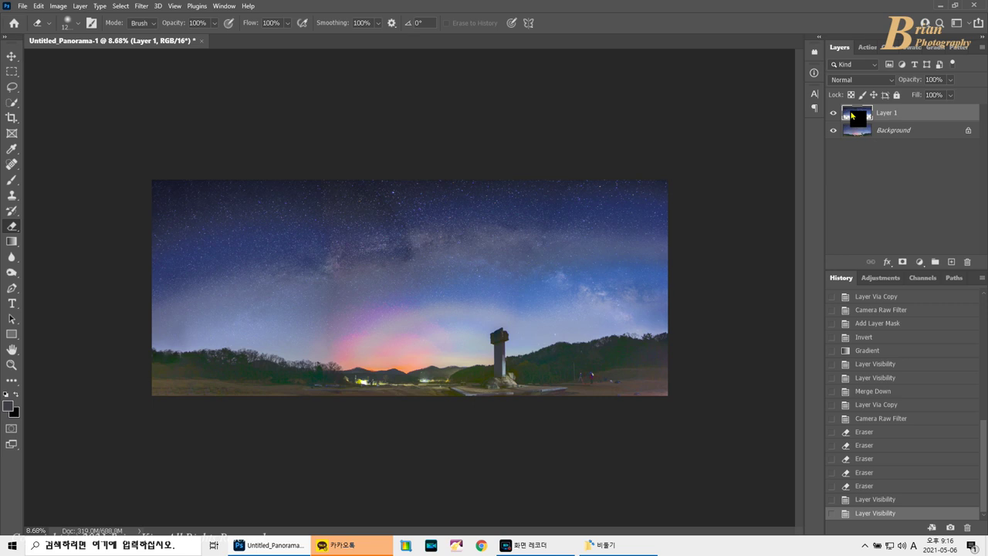
key("ctrl+e")
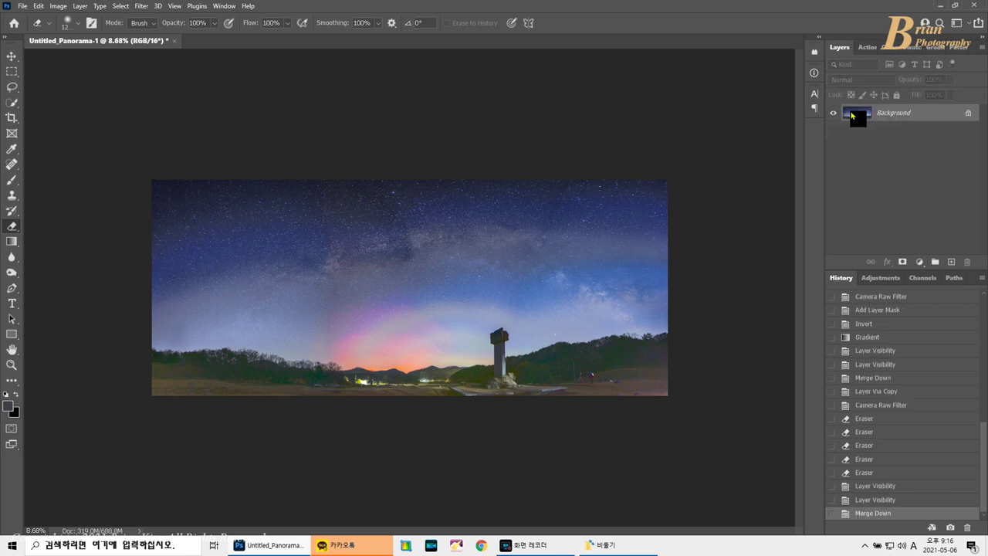
On a new copy of the panorama, add a non-inverted Camera Raw radial filter tilted along the bright Milky Way core.
key("ctrl+j")
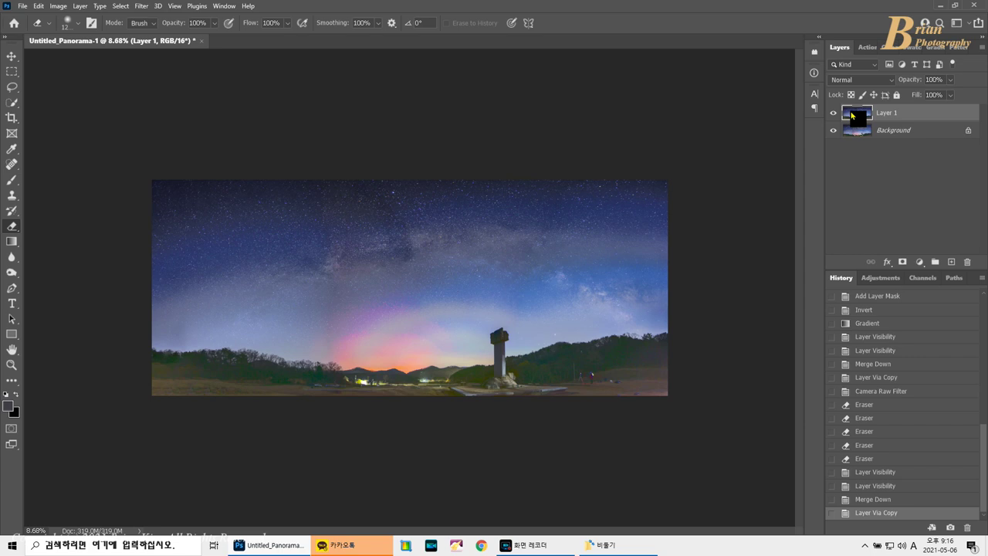
scroll(714, 200, "up", 4)
scroll(714, 200, "down", 1)
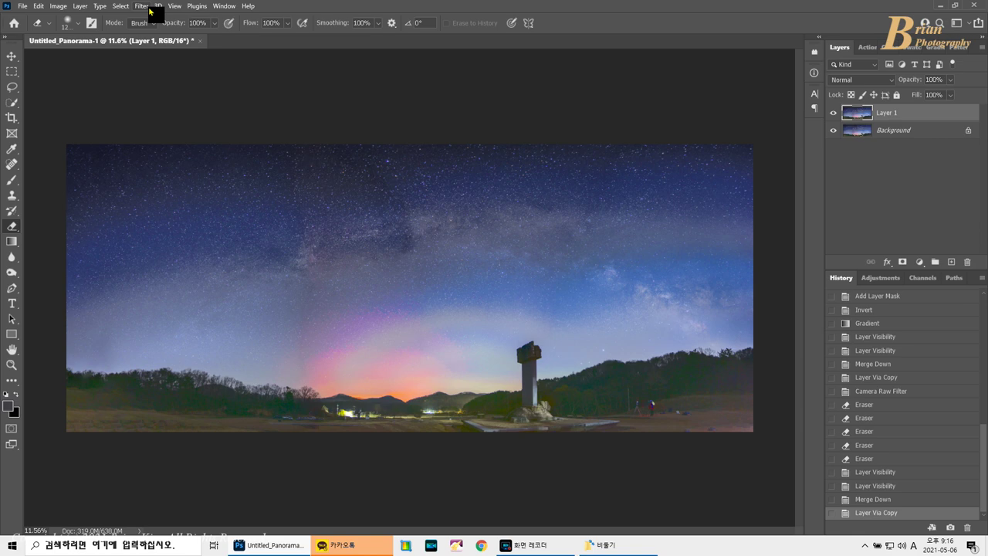
key("ctrl+shift+a")
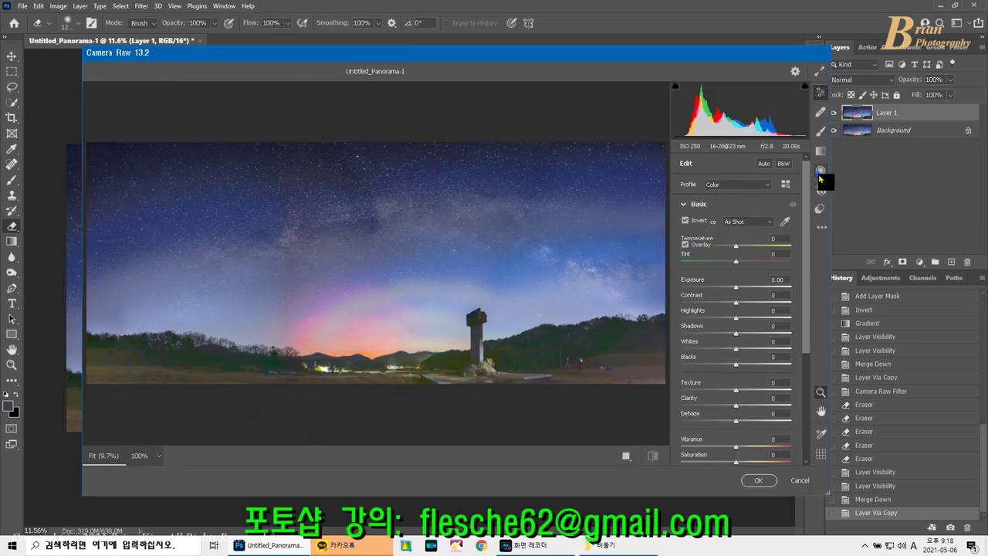
left_click(820, 169)
left_click_drag(545, 253, 602, 278)
left_click(685, 221)
left_click_drag(659, 250, 625, 300)
left_click_drag(578, 275, 610, 290)
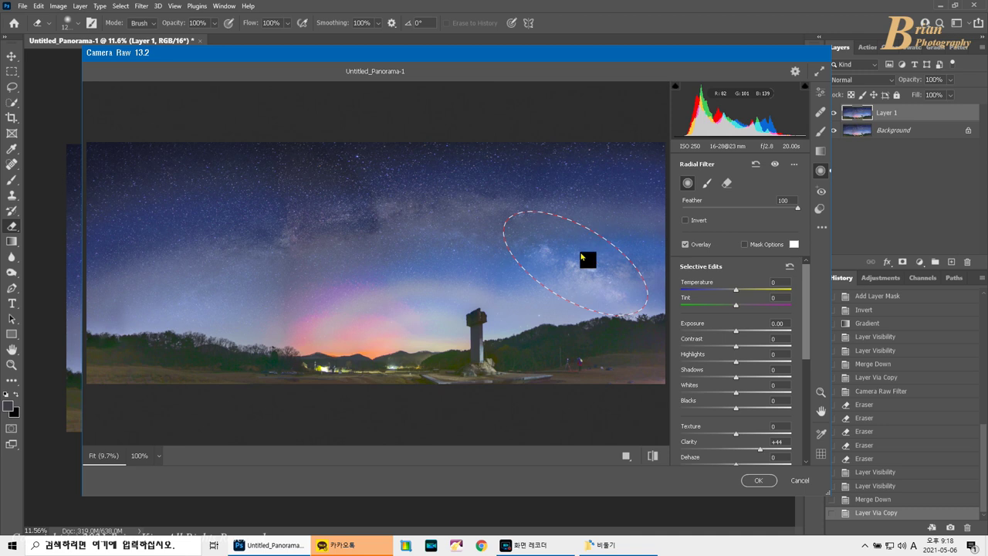
left_click_drag(510, 226, 490, 219)
Set the highlights to +24 and the dehaze to +22 for the radial filter on the Milky Way core.
left_click_drag(736, 361, 748, 361)
left_click(753, 465)
left_click_drag(755, 468, 749, 469)
left_click(660, 380)
Add two overlapping radial filters along the Milky Way above the core, setting shadows to +92 and whites to +36.
mouse_move(443, 204)
left_mouse_down()
mouse_move(551, 250)
mouse_move(508, 241)
mouse_move(401, 189)
mouse_move(423, 196)
left_mouse_up()
left_click_drag(761, 377, 786, 376)
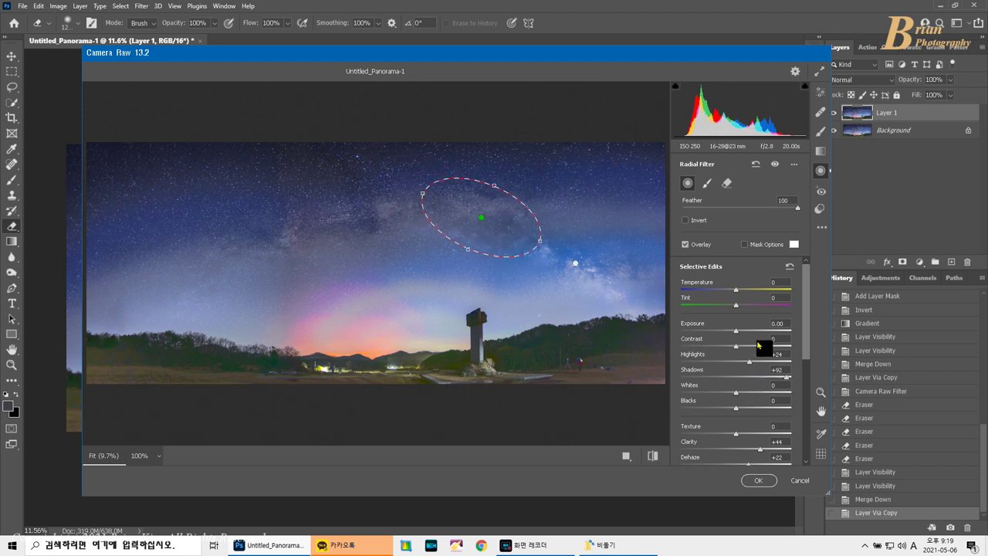
left_click(756, 392)
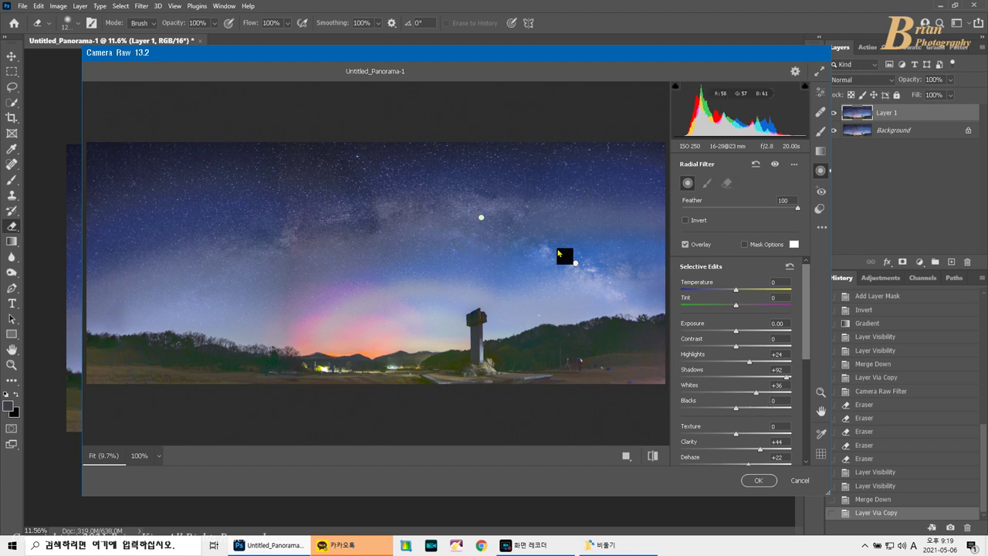
left_click_drag(499, 230, 537, 244)
left_click_drag(501, 237, 509, 236)
Add two radial filters over the left end of the Milky Way arch and tilt them to follow its curve.
mouse_move(166, 299)
left_mouse_down()
mouse_move(204, 308)
mouse_move(231, 269)
mouse_move(197, 286)
mouse_move(223, 276)
left_mouse_up()
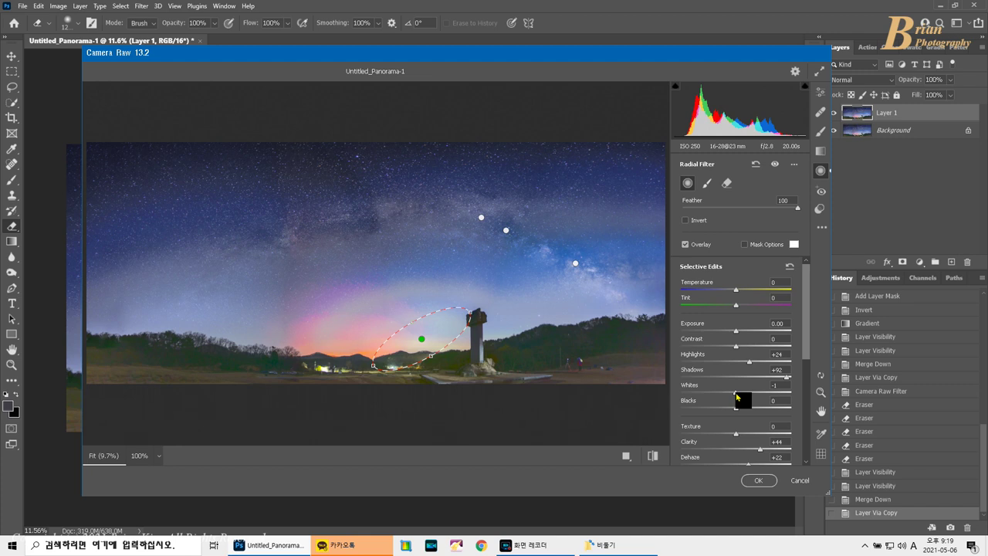
left_click(190, 281)
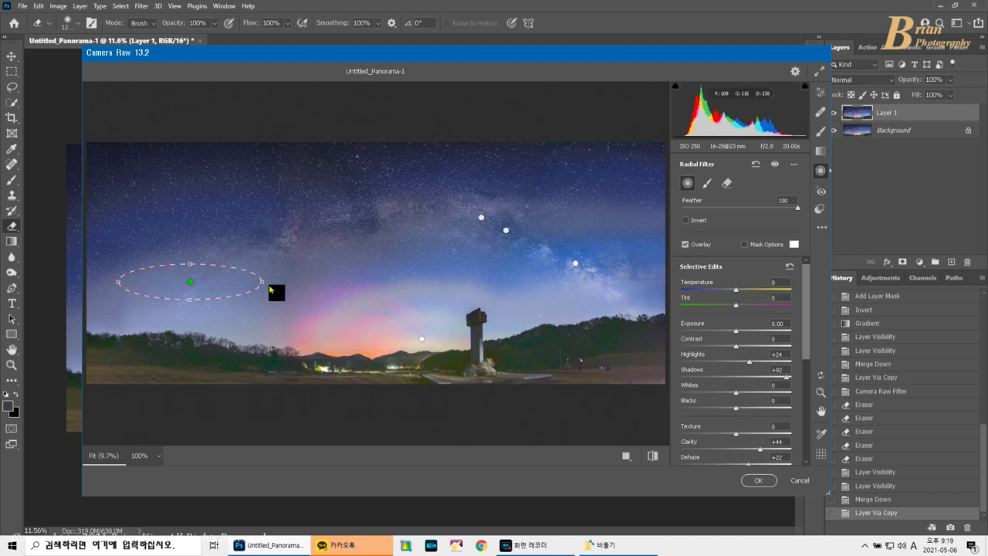
mouse_move(268, 287)
left_mouse_down()
mouse_move(204, 311)
mouse_move(214, 293)
left_mouse_up()
mouse_move(256, 231)
left_mouse_down()
mouse_move(364, 239)
mouse_move(312, 233)
mouse_move(372, 228)
mouse_move(162, 224)
left_mouse_up()
left_click_drag(162, 224, 165, 246)
left_click_drag(264, 224, 270, 230)
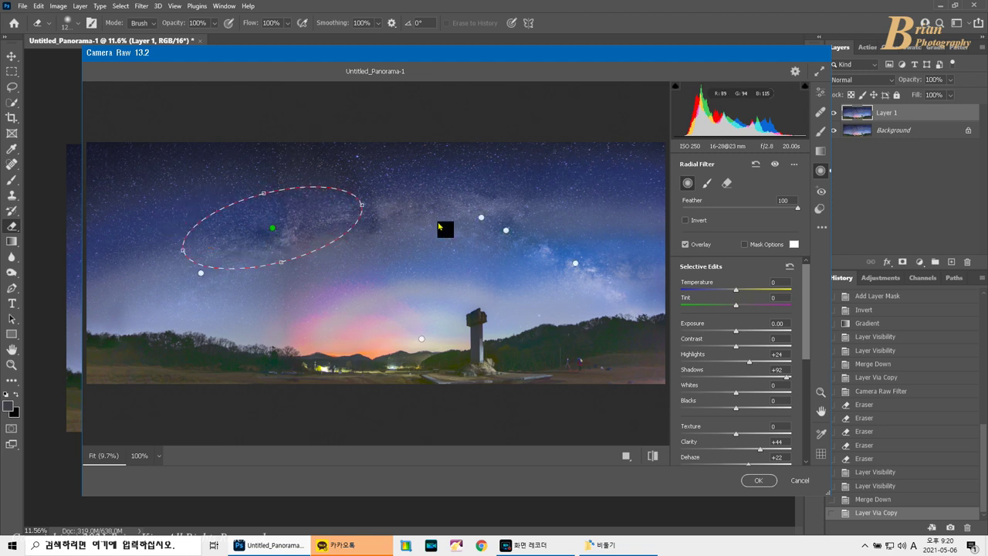
Add three more overlapping radial filters across the crest of the Milky Way arch and down to the bright core.
left_click(433, 211)
left_click_drag(432, 210, 362, 235)
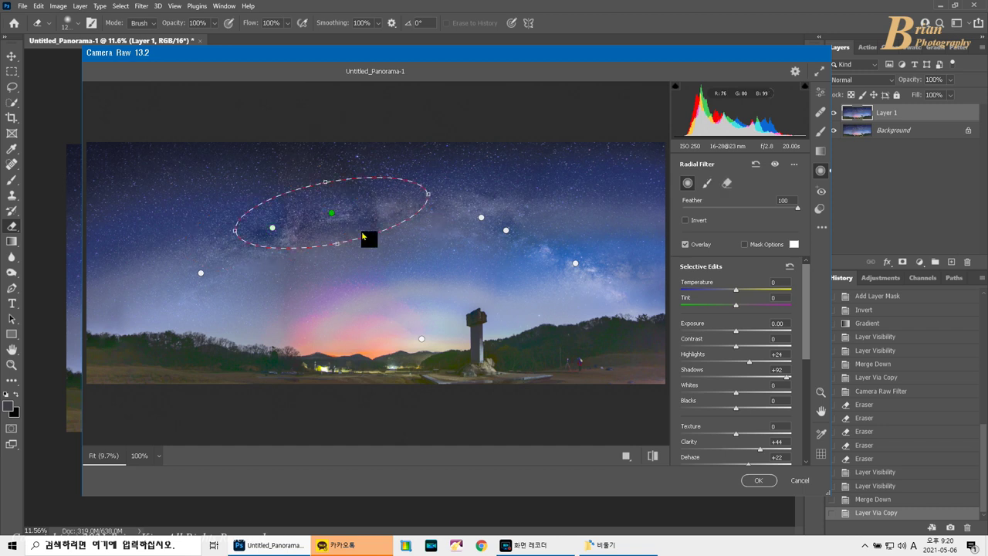
mouse_move(392, 201)
left_mouse_down()
mouse_move(418, 215)
mouse_move(443, 211)
left_mouse_up()
left_click_drag(443, 211, 444, 216)
left_click(519, 239)
left_click_drag(519, 240, 529, 244)
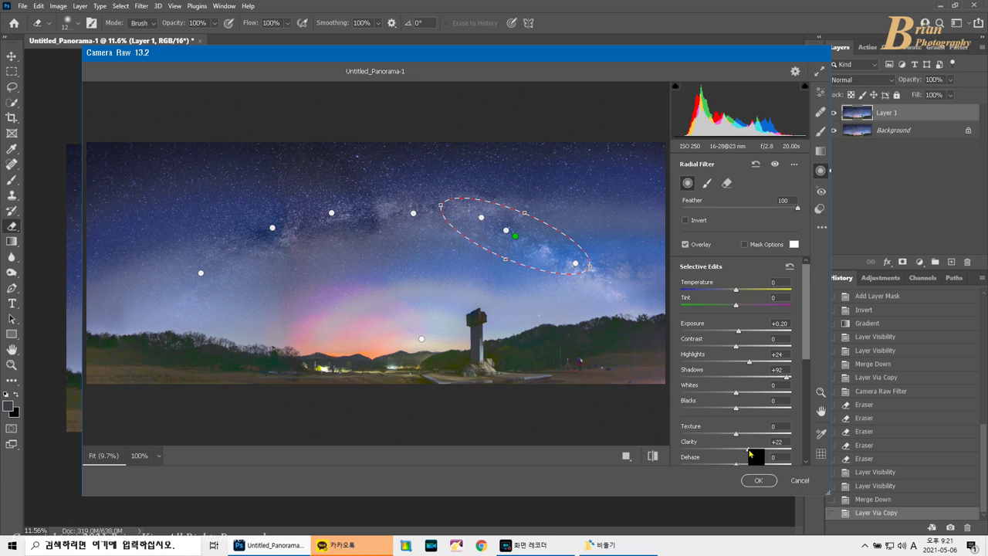
Set the selected radial filter's exposure to +0.40, and cover the arch's right half with a large tilted radial filter at exposure +0.25 and clarity +14.
left_click_drag(739, 331, 742, 334)
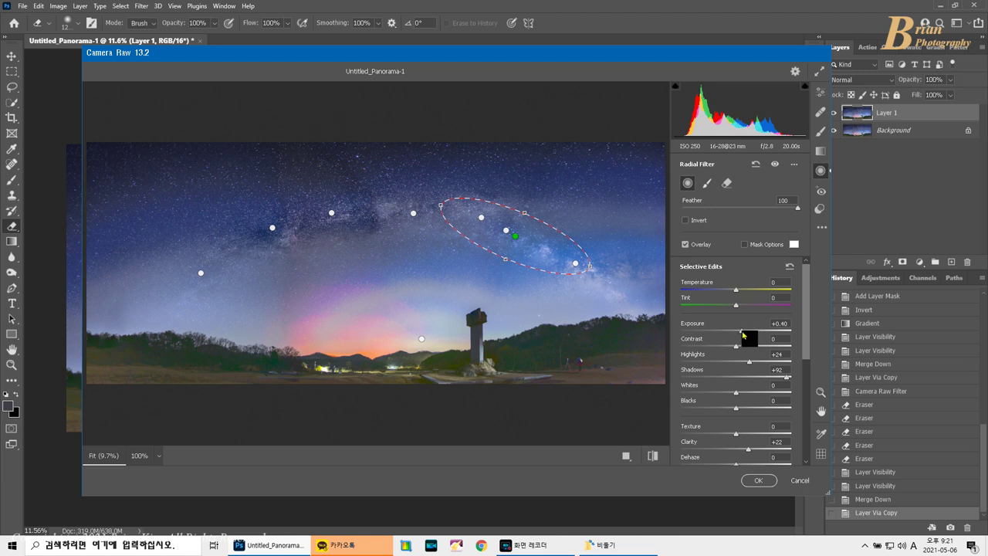
left_click(472, 175)
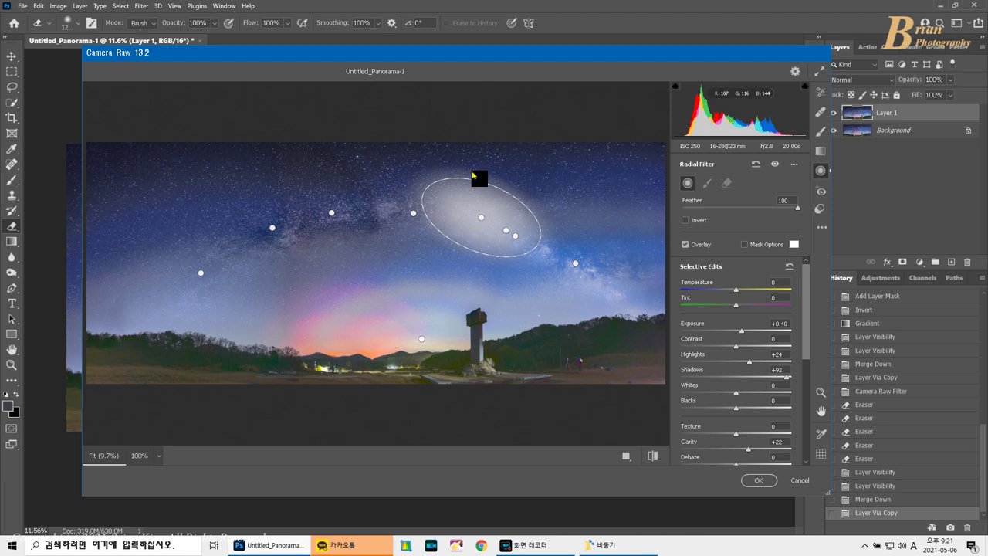
left_click_drag(463, 188, 642, 195)
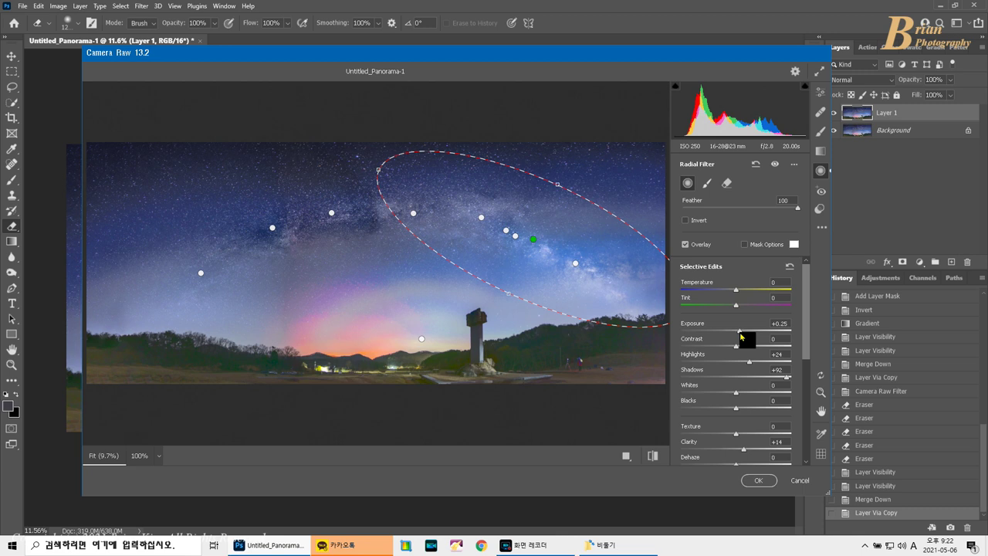
Add a tilted radial filter with blacks +43 over the arch's left arm and smaller ones along its crest, and apply the Camera Raw edits.
left_click_drag(162, 277, 163, 279)
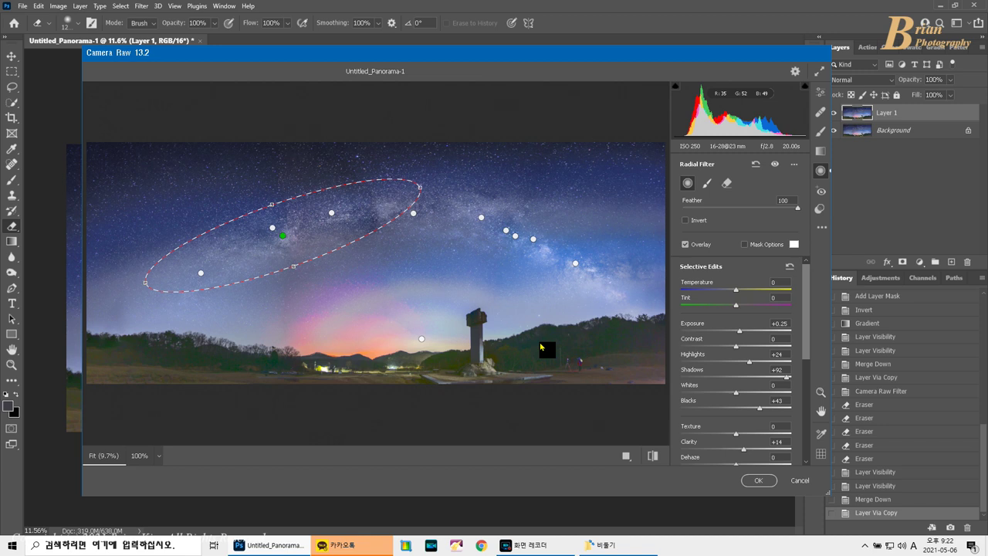
left_click_drag(359, 206, 419, 202)
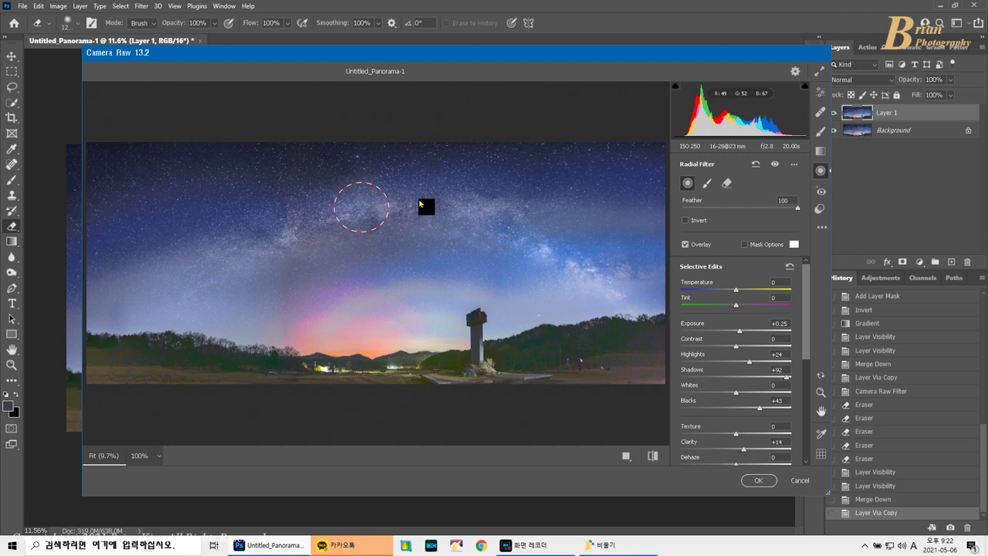
left_click(497, 220)
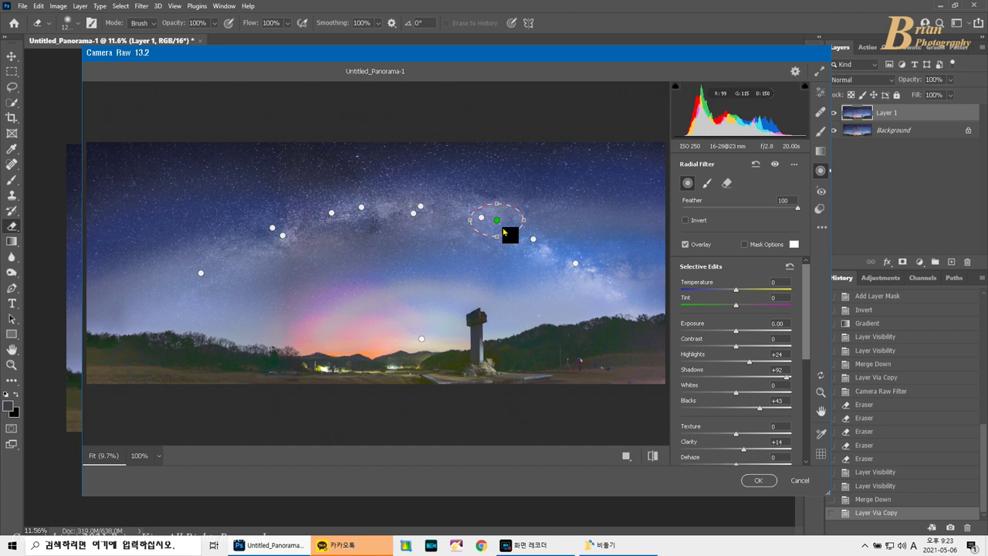
left_click(758, 480)
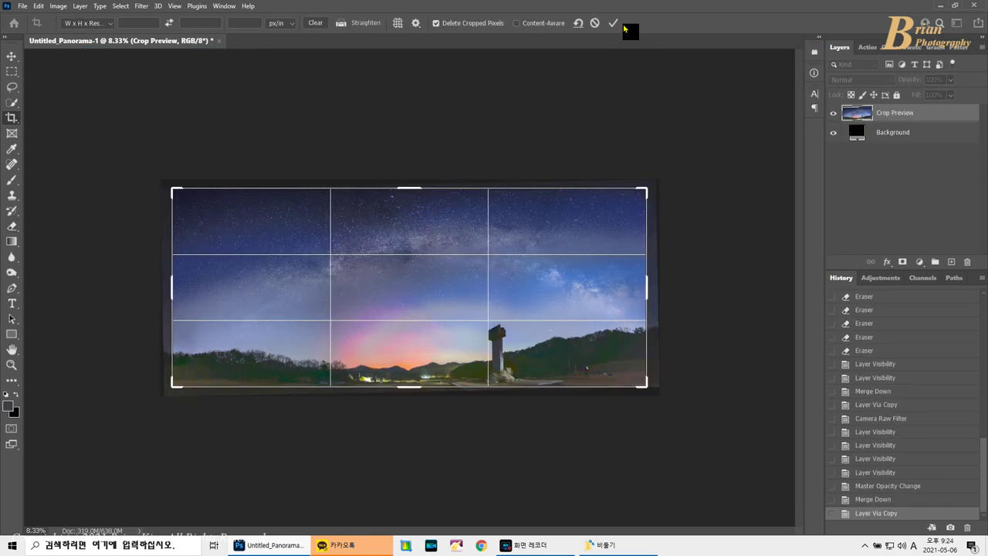
Crop away the panorama's dark uneven borders, merge the layers and duplicate the merged background.
left_click(612, 24)
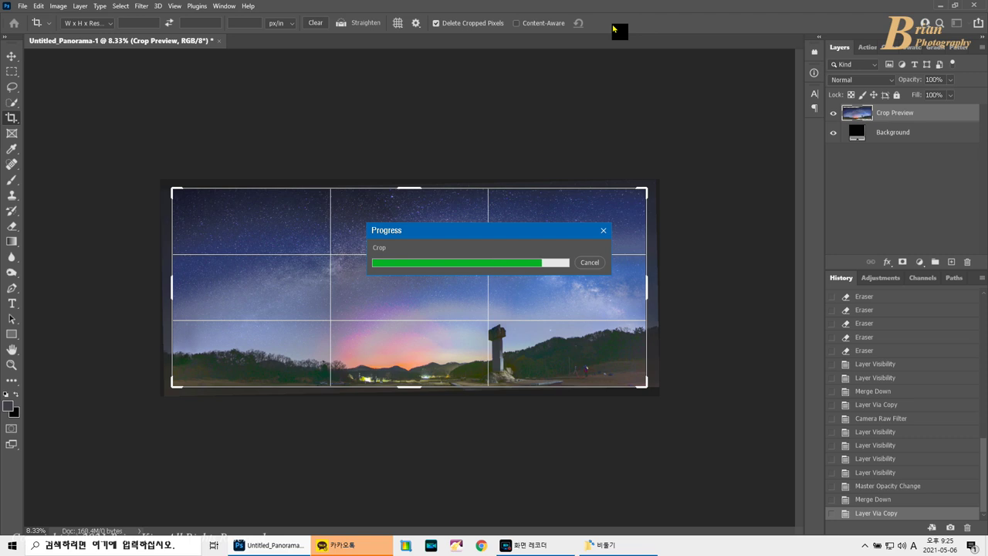
key("ctrl+e")
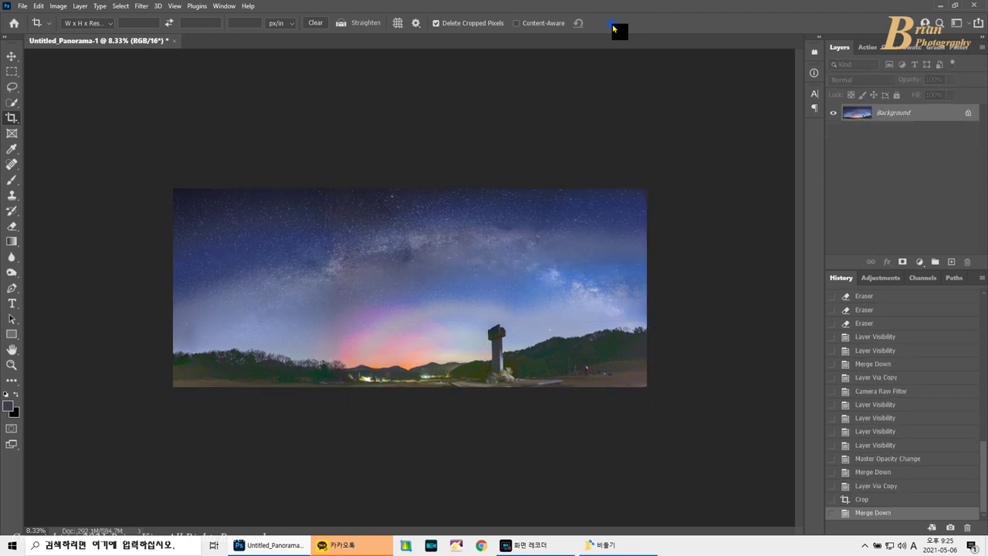
key("ctrl+j")
In Camera Raw, centre a wide radial filter on the horizon glow, reset its edits, and apply highlights -56, shadows +36 and whites -28.
key("ctrl+shift+a")
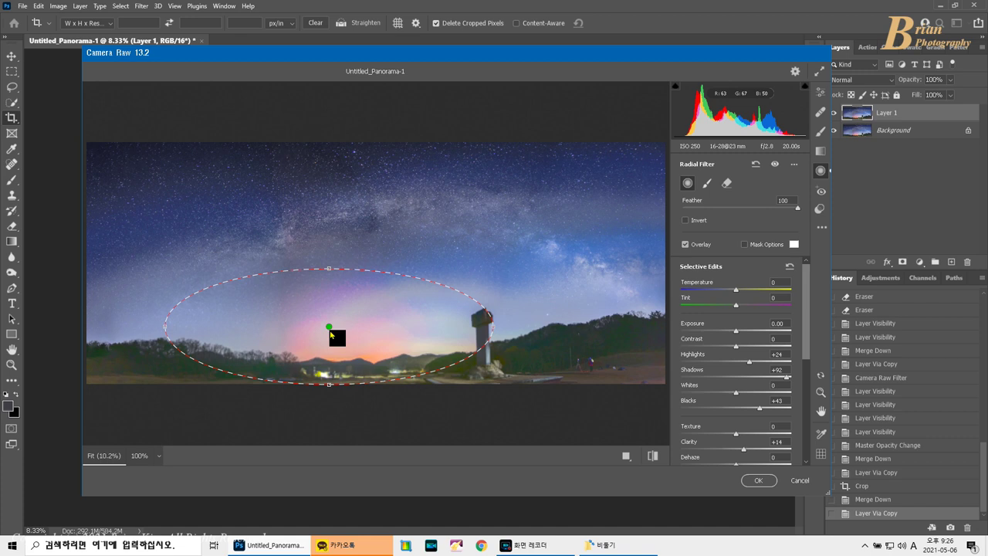
left_click_drag(327, 326, 376, 327)
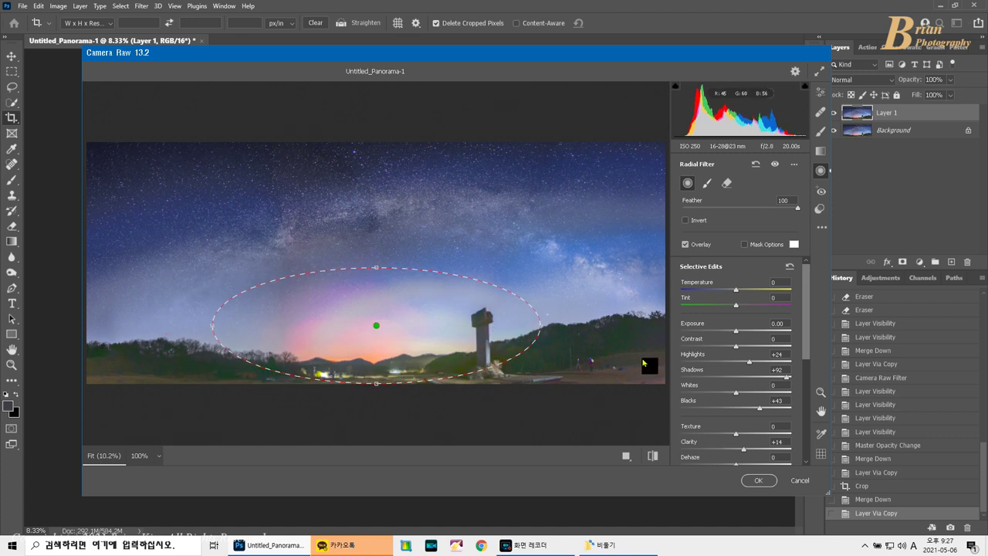
left_click(789, 266)
scroll(761, 411, "down", 3)
scroll(781, 445, "up", 2)
left_click_drag(736, 312, 705, 313)
left_click_drag(735, 343, 756, 330)
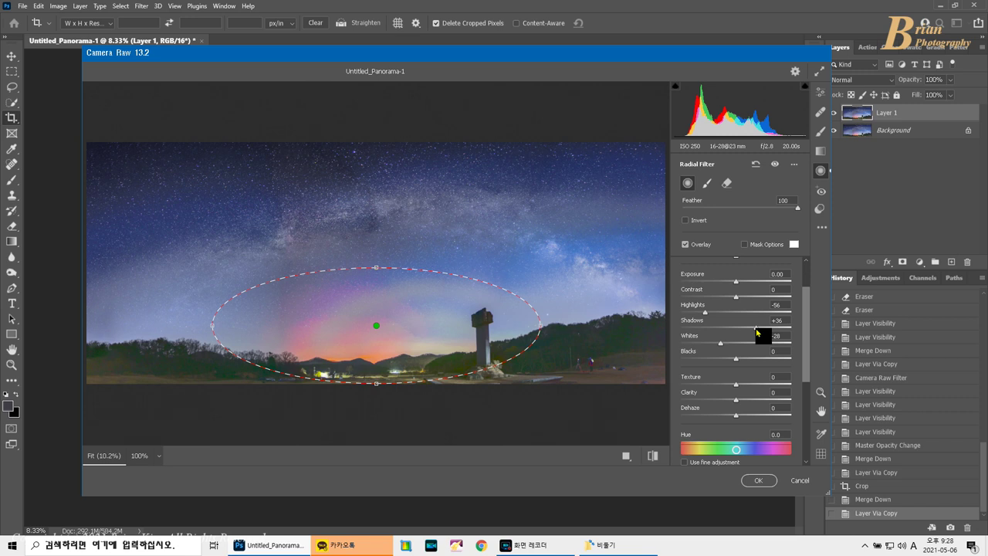
left_click(754, 481)
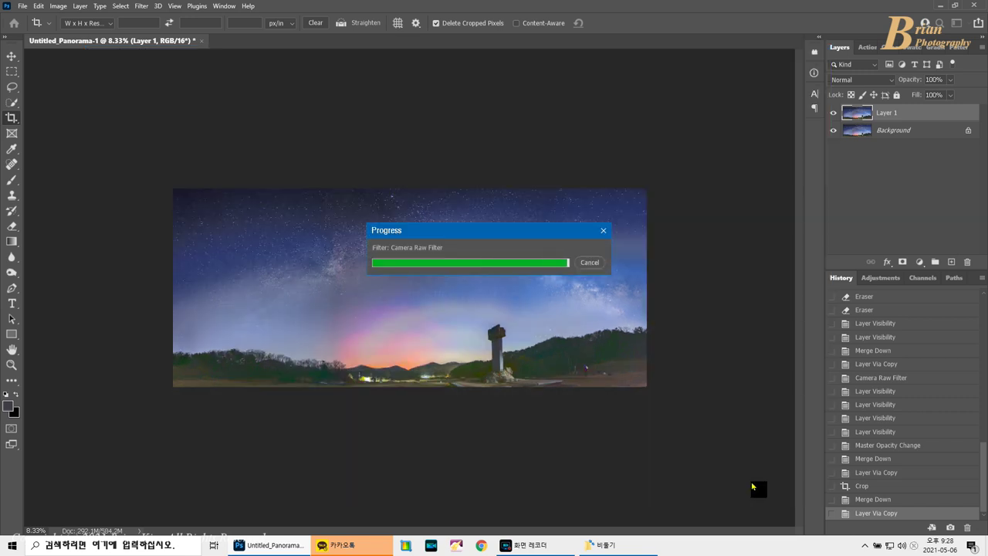
Compare the edited layer with the original, merge it down and duplicate the merged background.
left_click(832, 113)
left_click(832, 113)
key("ctrl+e")
key("ctrl+j")
Brighten the duplicate layer with the Camera Raw Filter at exposure +0.80.
left_click(139, 6)
left_click(180, 51)
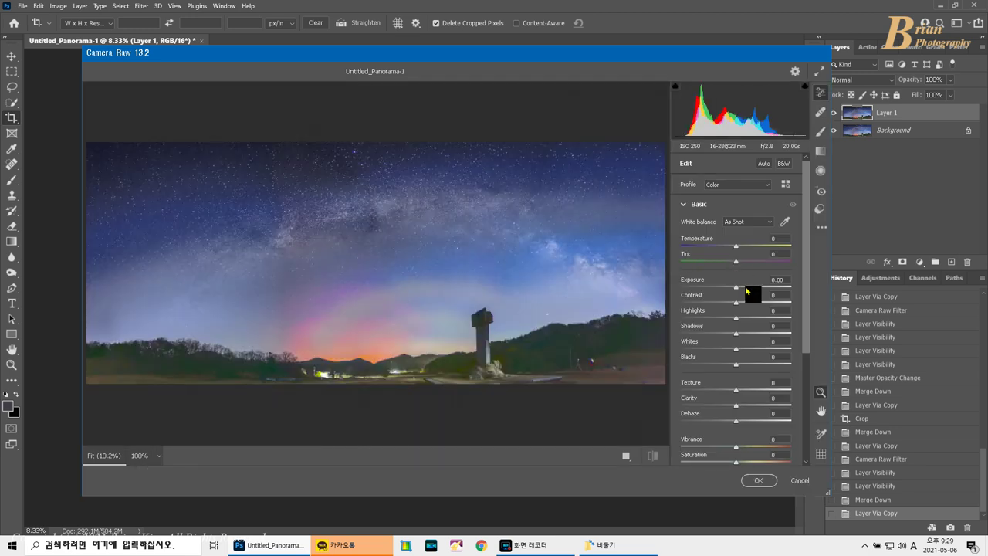
left_click(745, 290)
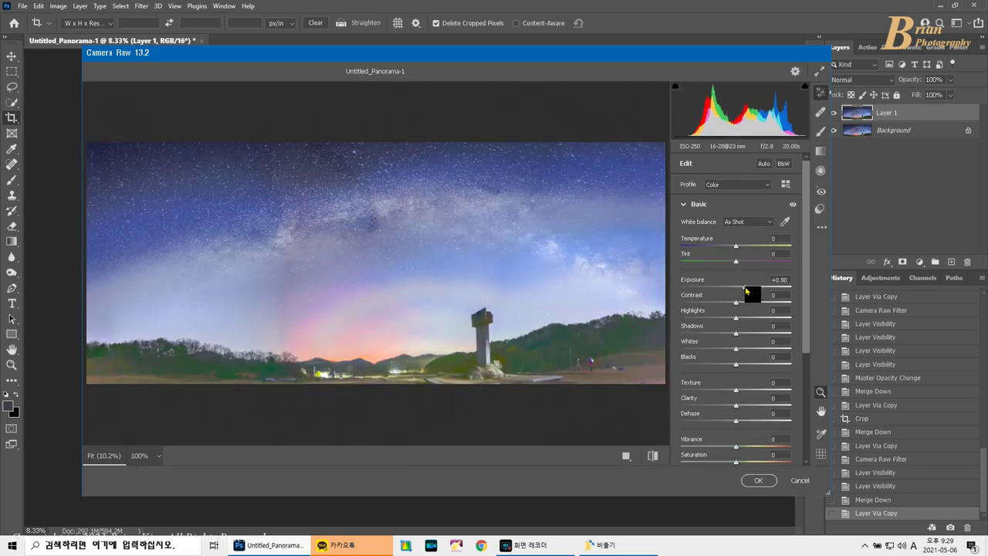
left_click(759, 480)
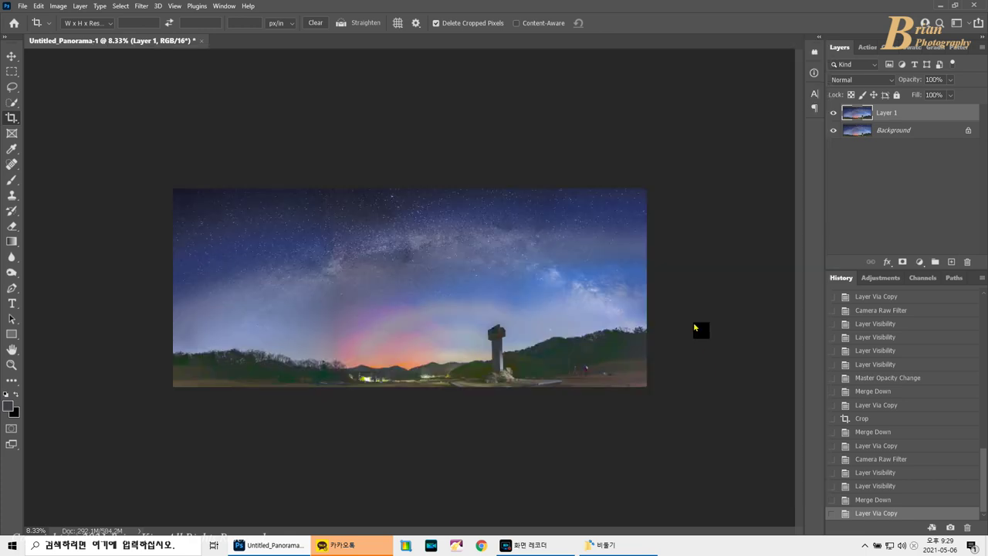
Add an inverted mask to the brightened layer, reveal its upper-left area with a diagonal gradient, and compare the result with the original.
left_click(900, 263)
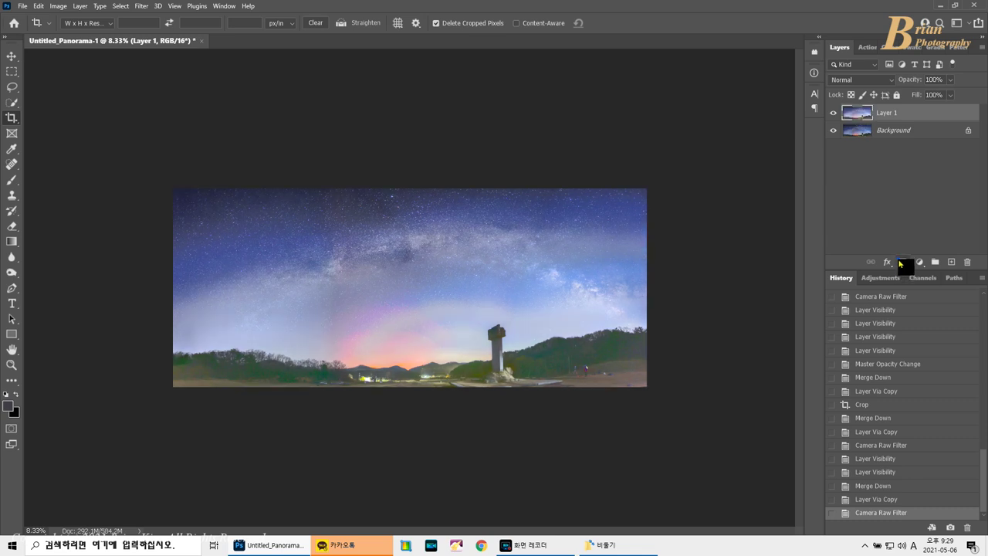
key("ctrl+i")
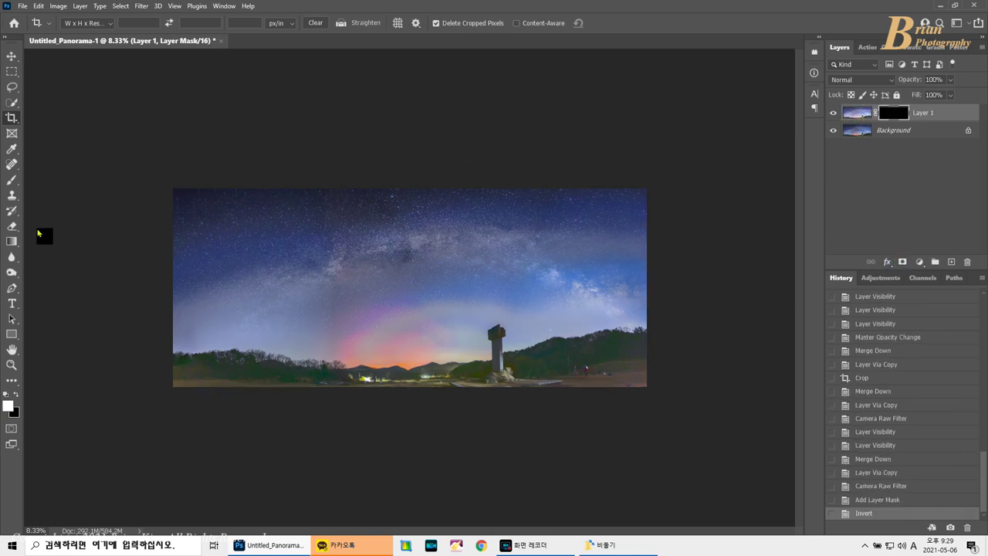
left_click(14, 240)
left_click_drag(224, 183, 403, 284)
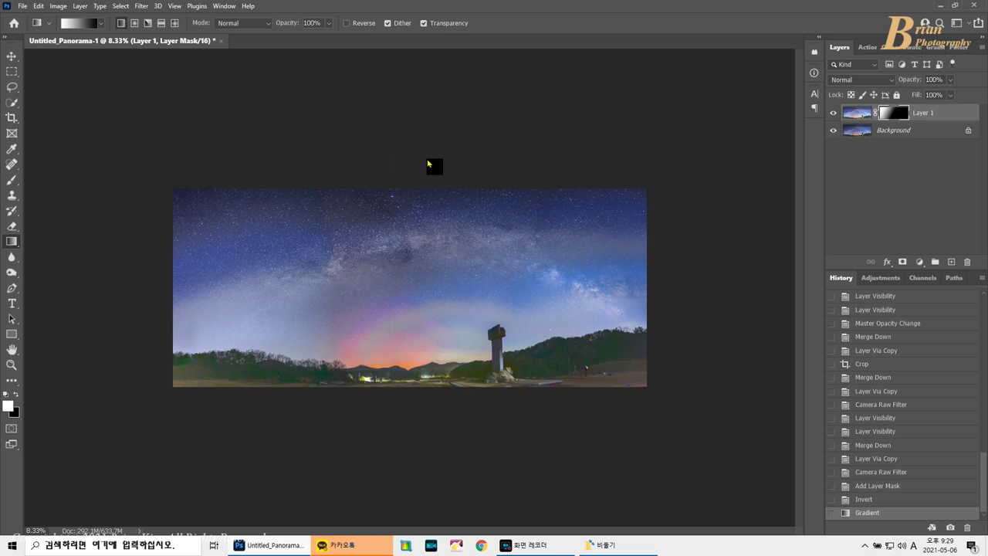
left_click(833, 113)
left_click(836, 116)
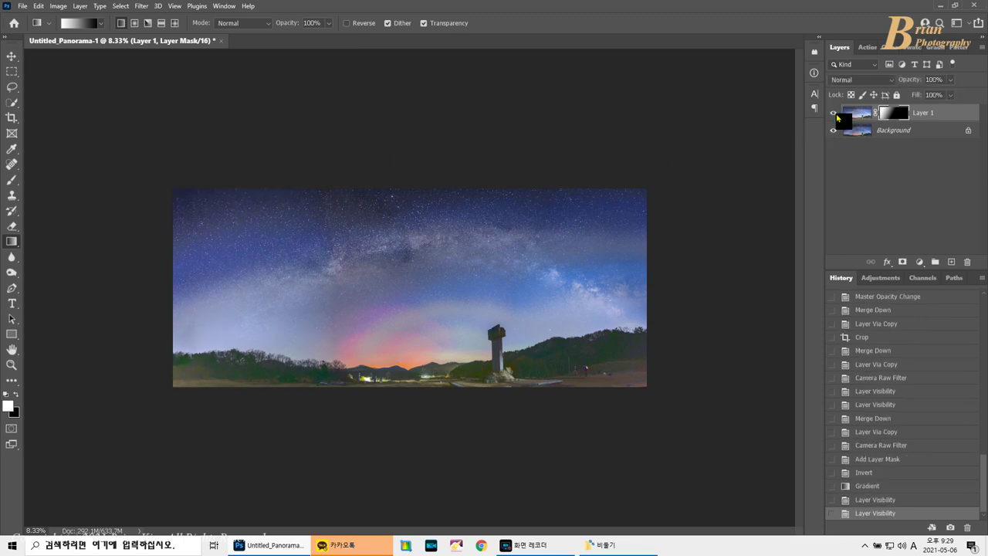
left_click(834, 114)
left_click(835, 114)
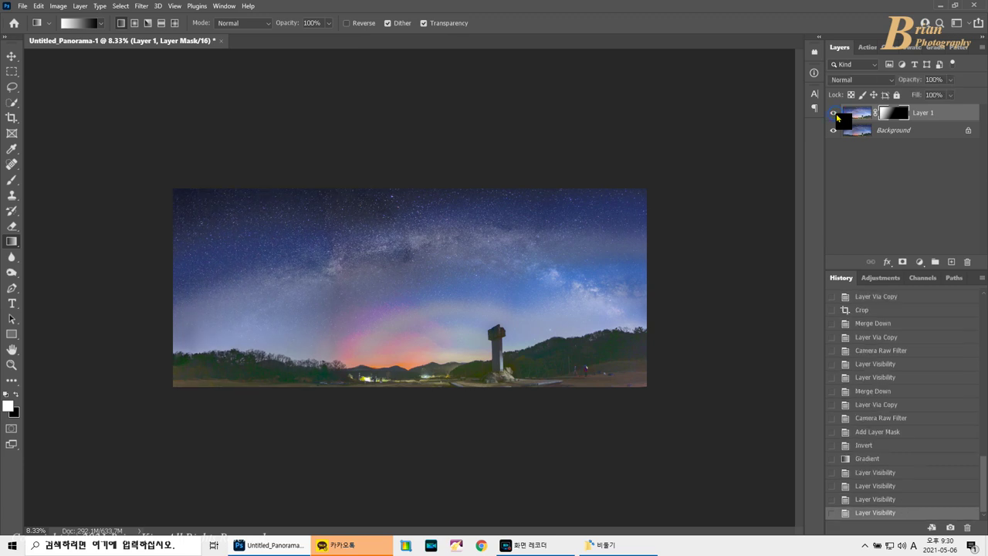
Erase the lower part of the gradient from the layer mask and set the layer's opacity to 36%.
left_click(11, 226)
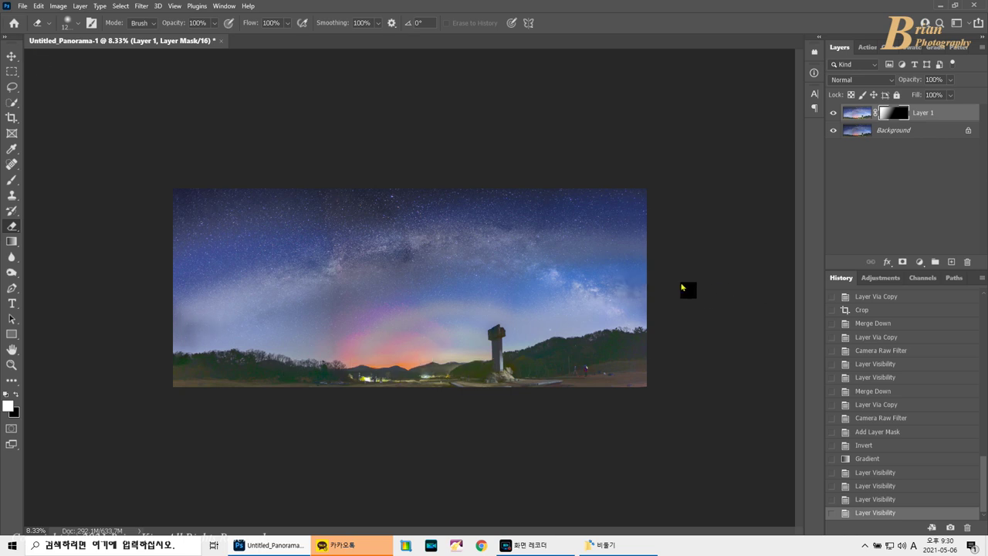
left_click(628, 270)
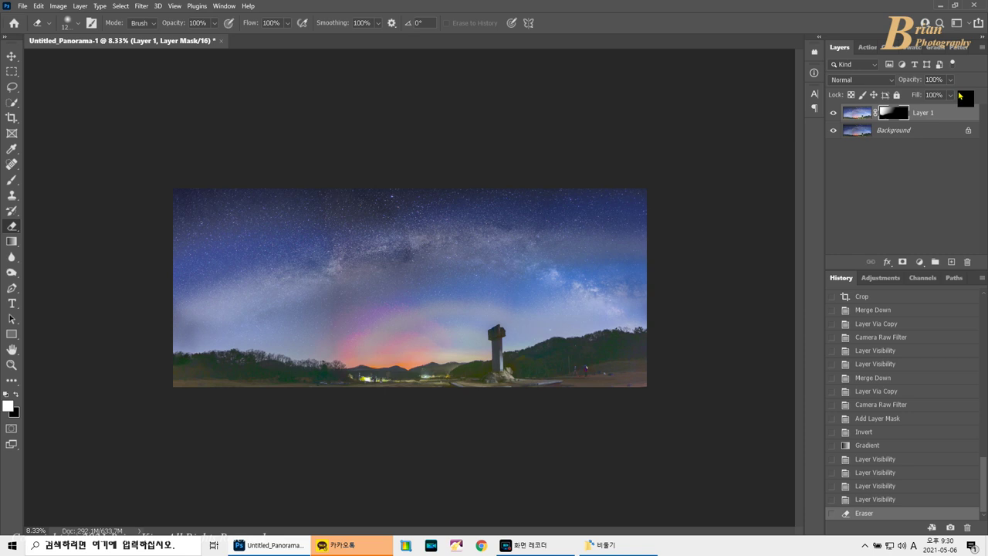
left_click(950, 79)
left_click_drag(953, 91, 921, 97)
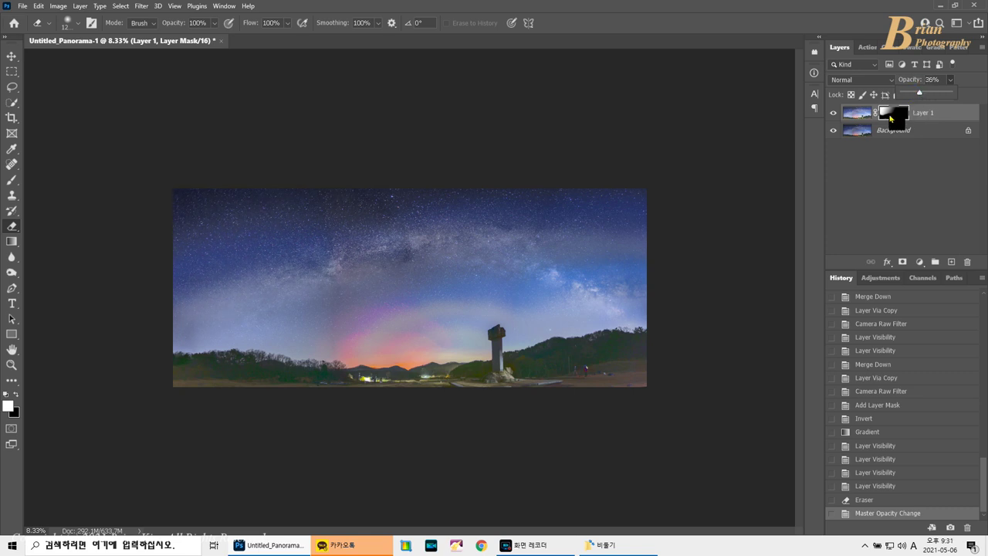
Merge the masked brightening layer into the background and duplicate the result.
left_click(859, 114)
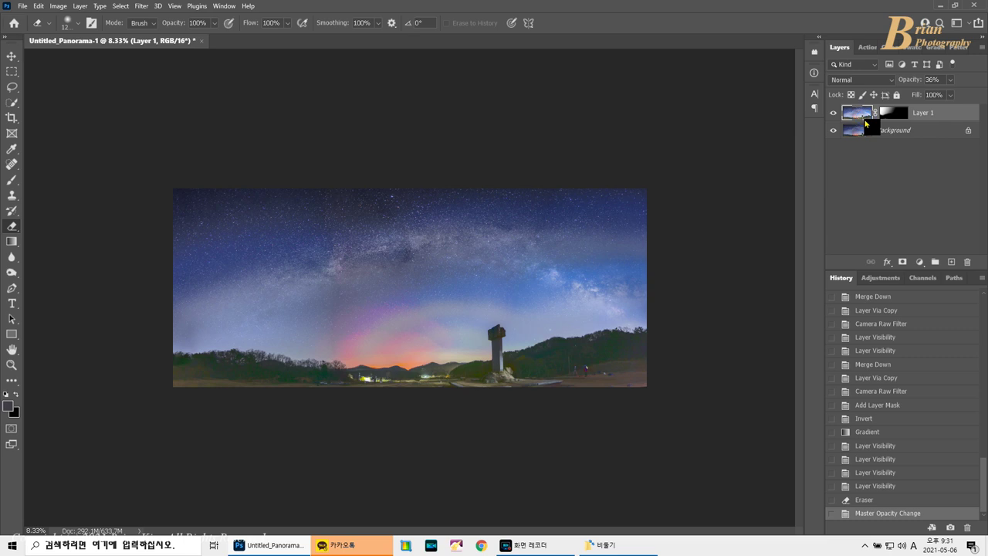
key("ctrl+e")
key("ctrl+j")
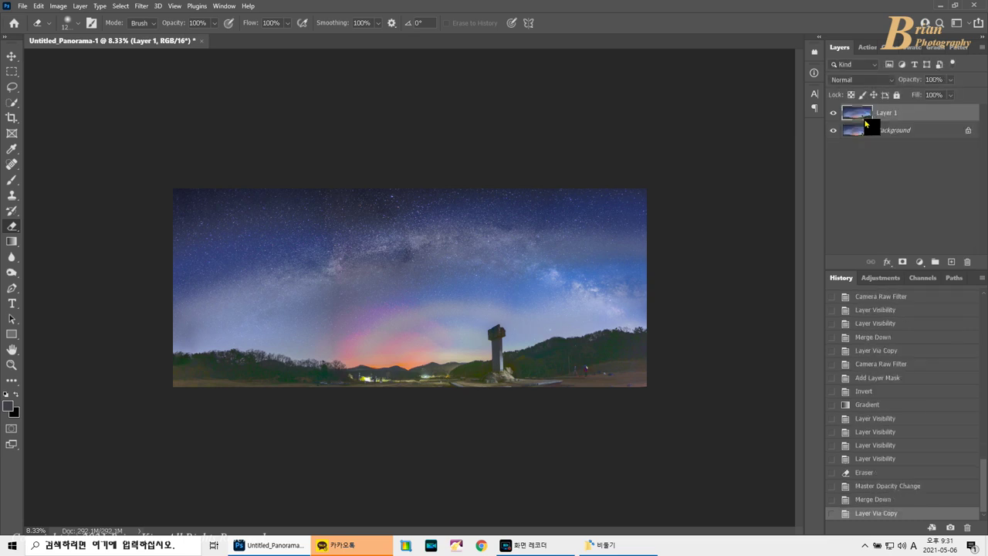
Apply the Camera Raw Filter to the duplicate layer with clarity +58.
left_click(142, 7)
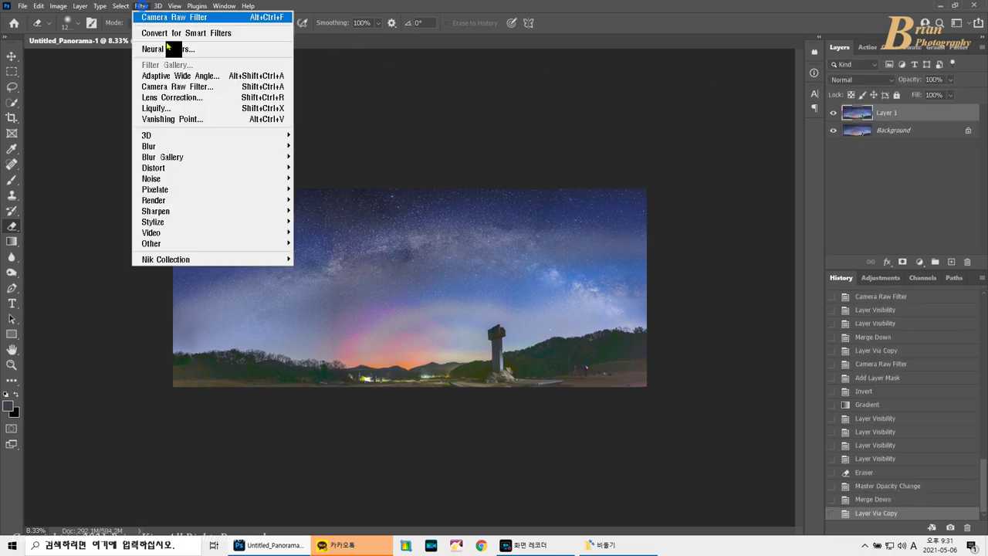
left_click(185, 87)
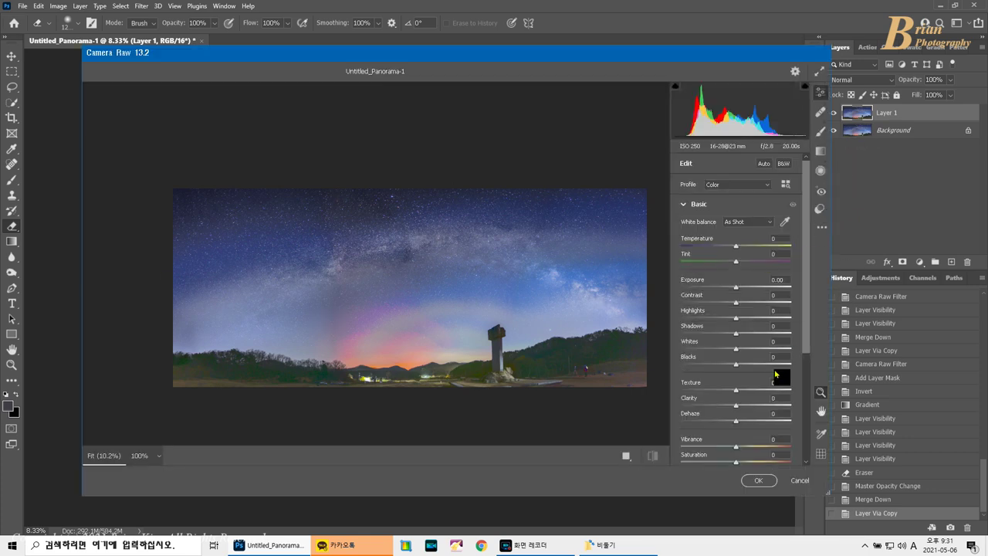
left_click(759, 405)
left_click_drag(761, 413, 768, 409)
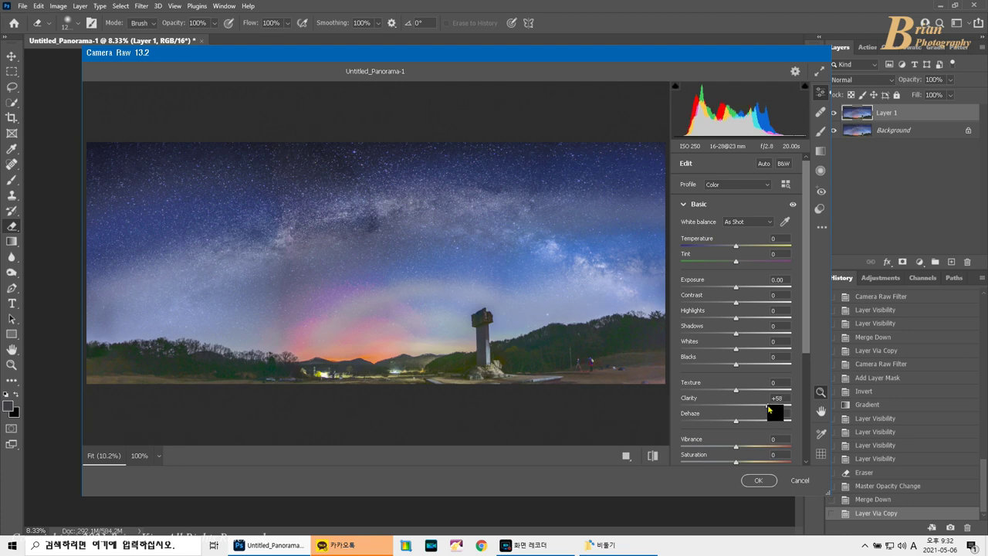
left_click(761, 480)
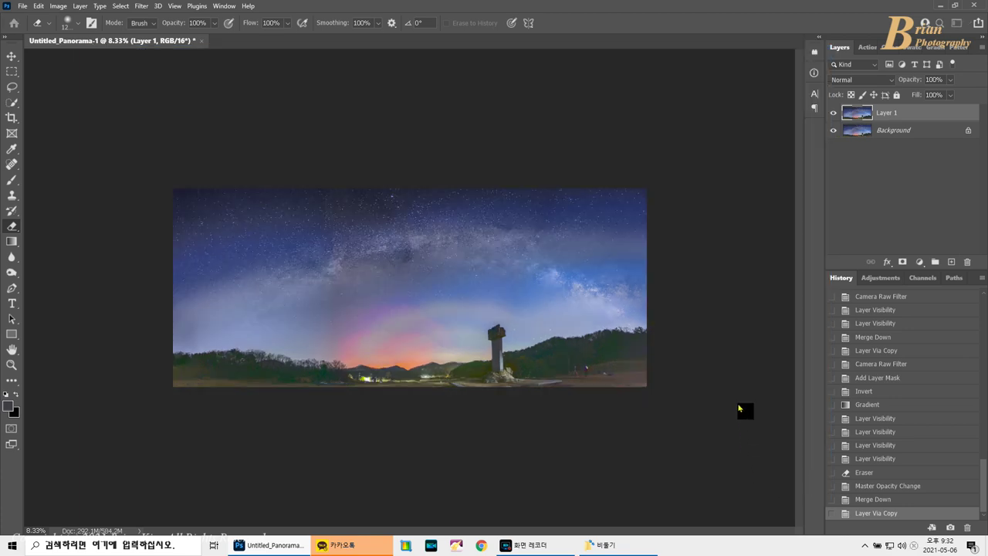
Add an inverted mask to the clarity layer and paint the effect back in along the dark foreground with a resized soft white brush.
left_click(902, 263)
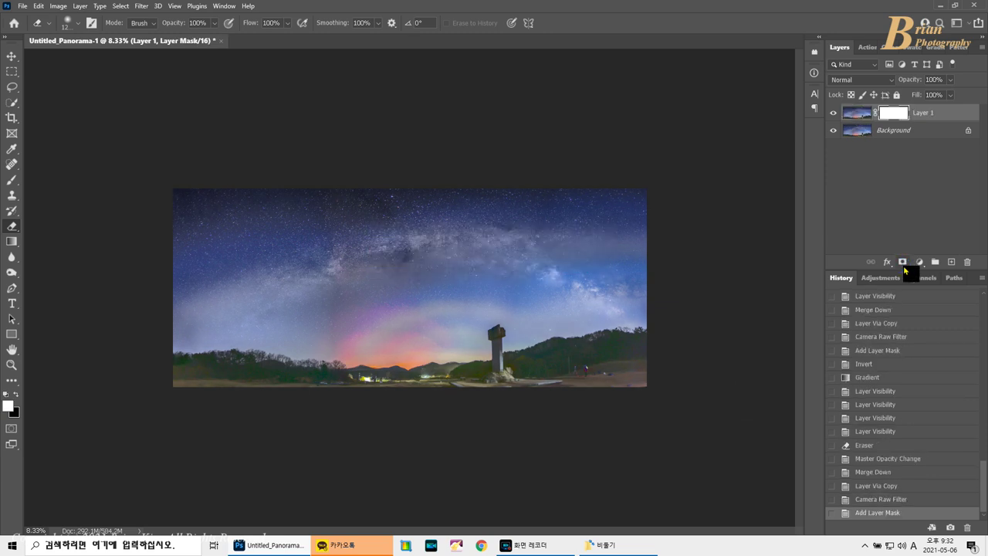
key("ctrl+i")
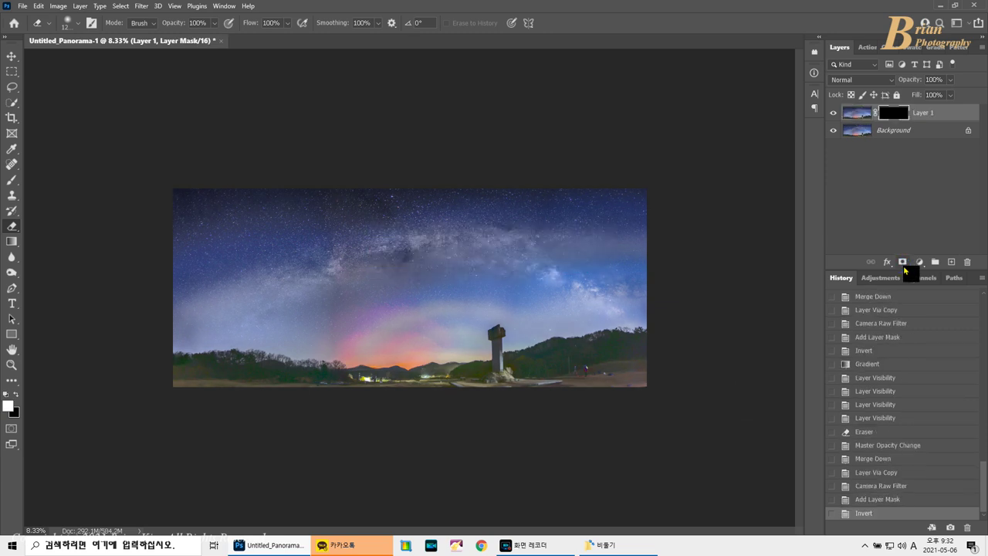
left_click(16, 182)
key("bracketright")
key("bracketright")
key("bracketright")
key("bracketright")
key("bracketright")
key("bracketright")
key("bracketright")
key("bracketright")
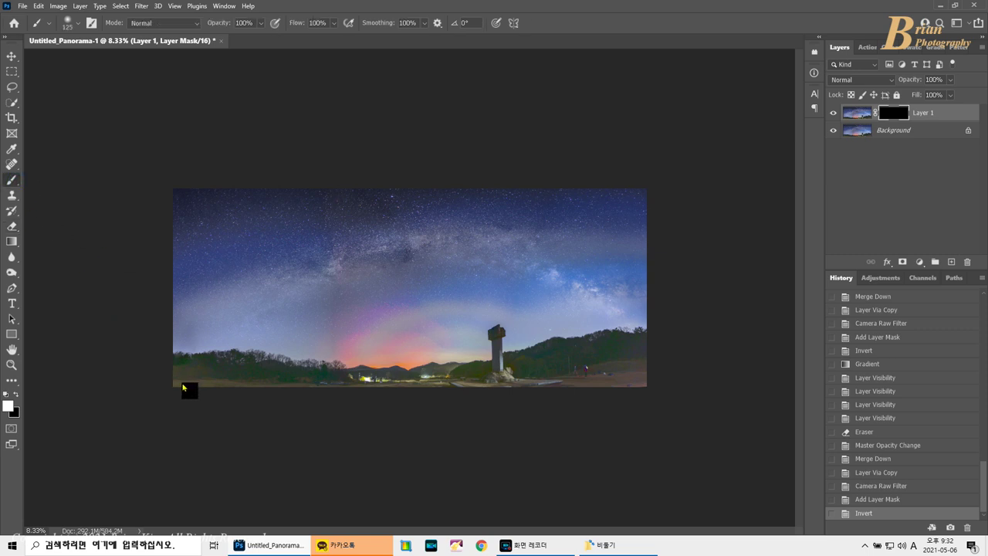
key("bracketleft")
key("bracketleft")
key("bracketleft")
key("bracketleft")
key("bracketleft")
key("bracketleft")
key("bracketleft")
key("bracketleft")
key("bracketleft")
key("bracketleft")
key("bracketleft")
key("bracketleft")
key("bracketleft")
key("bracketleft")
key("bracketleft")
key("bracketleft")
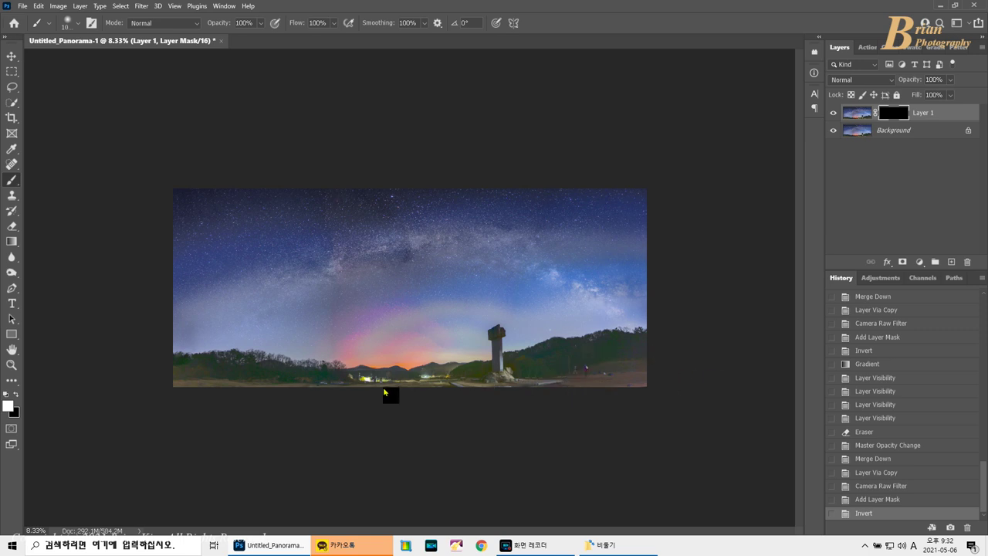
left_click(11, 111)
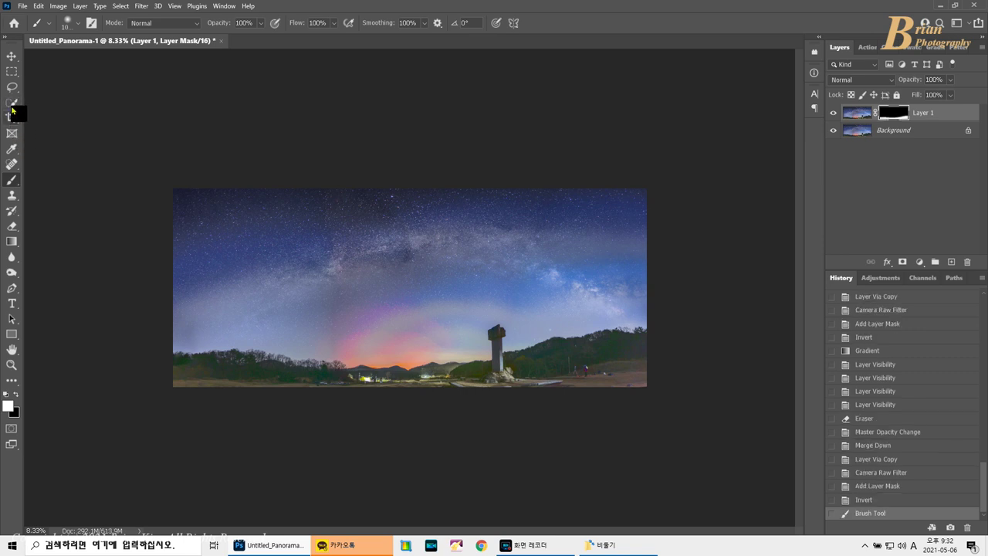
Select the stone monument with Quick Selection, paint the clarity effect back in on it through the layer mask, and deselect.
left_click(11, 105)
left_click_drag(498, 336, 508, 380)
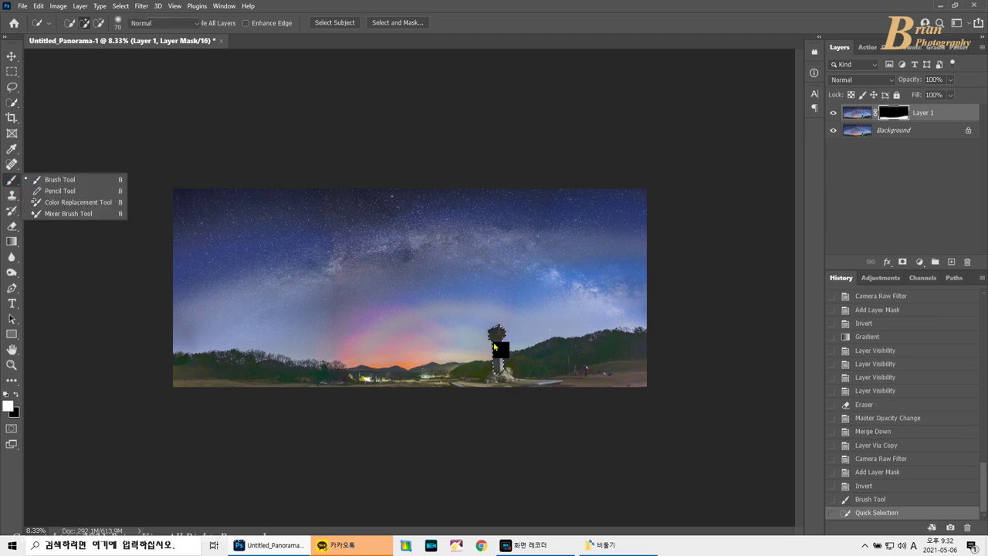
left_click(488, 320)
left_click_drag(500, 340, 503, 372)
key("ctrl+d")
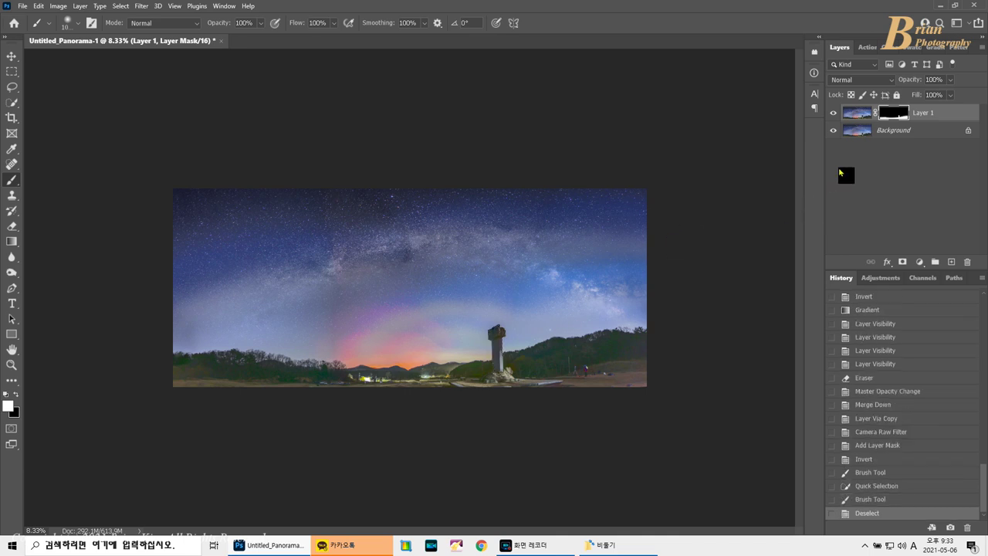
left_click(833, 113)
left_click(832, 114)
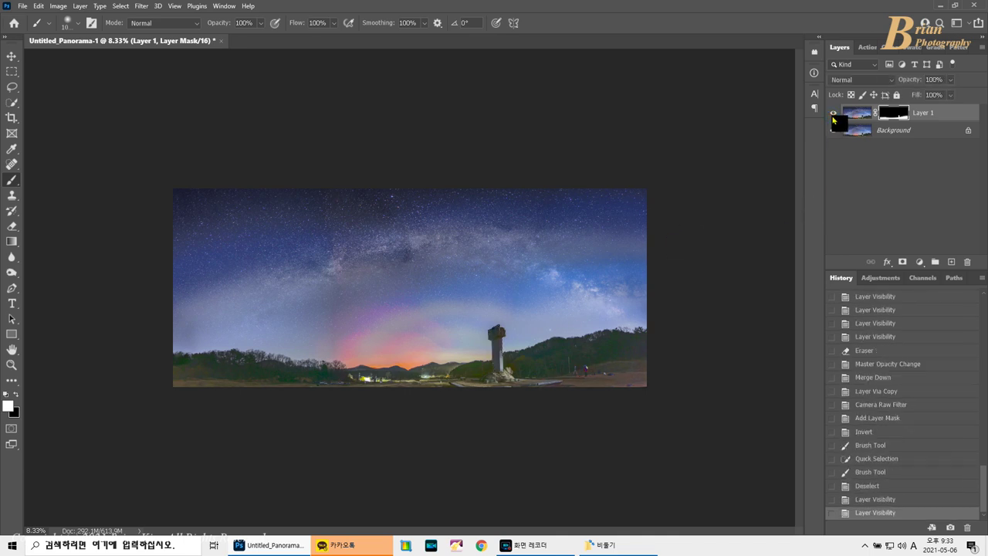
Paint the clarity effect back in along the Milky Way arc on the mask and set the layer's opacity to 34%.
mouse_move(889, 117)
left_mouse_down()
mouse_move(349, 258)
mouse_move(271, 298)
mouse_move(358, 254)
mouse_move(512, 252)
mouse_move(662, 324)
mouse_move(547, 267)
mouse_move(634, 319)
mouse_move(369, 249)
mouse_move(260, 320)
mouse_move(311, 273)
mouse_move(64, 291)
mouse_move(171, 252)
left_mouse_up()
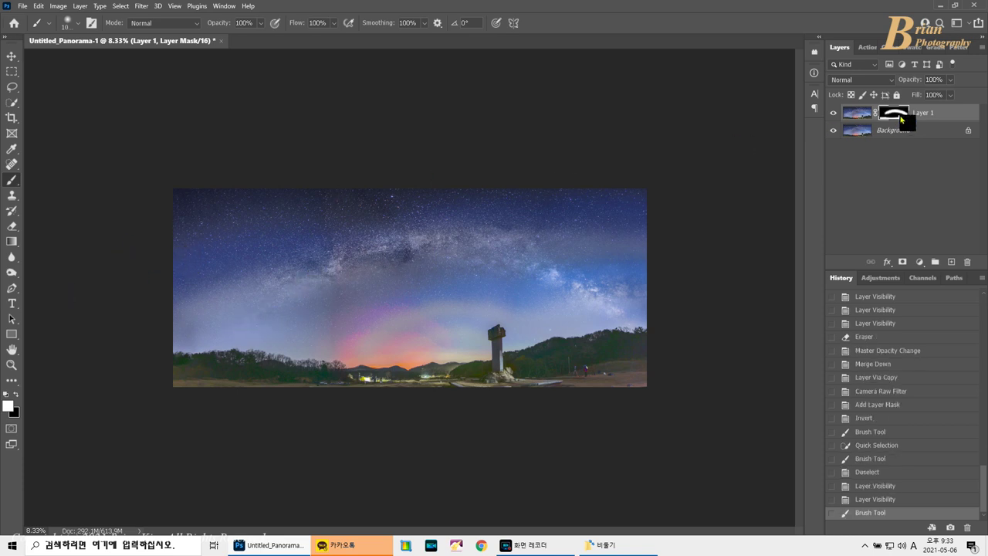
left_click_drag(950, 79, 931, 93)
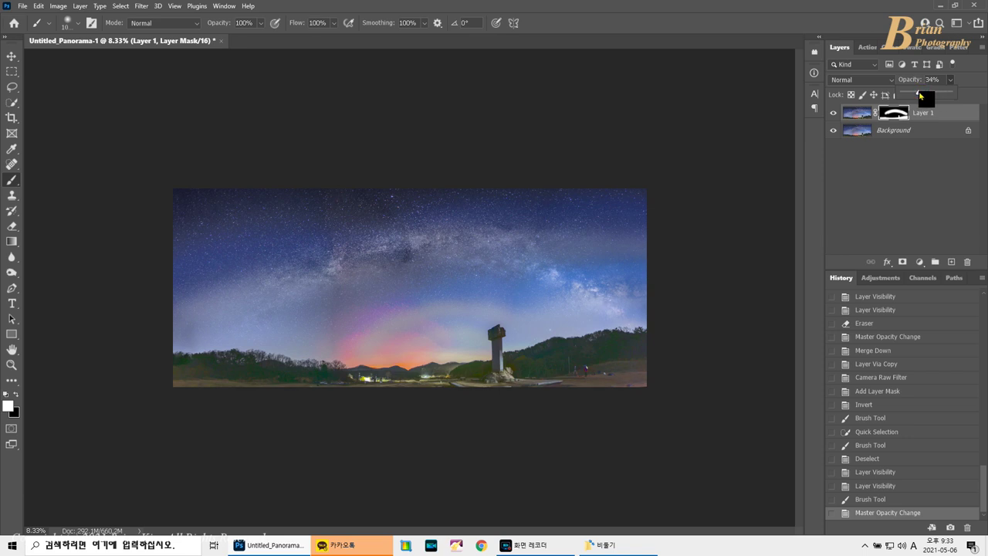
Merge the masked clarity layer into the background and duplicate the merged image.
left_click(857, 114)
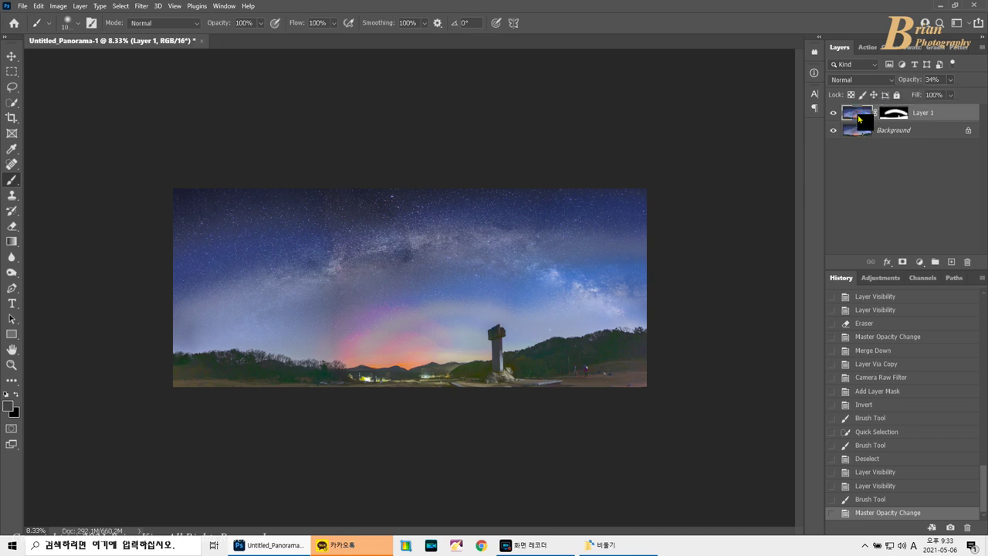
key("ctrl+e")
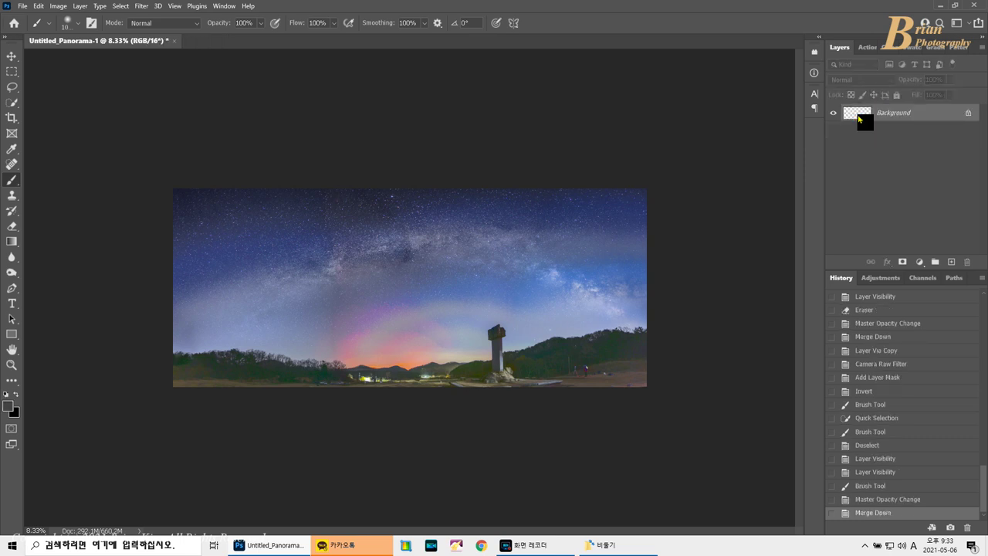
key("ctrl+j")
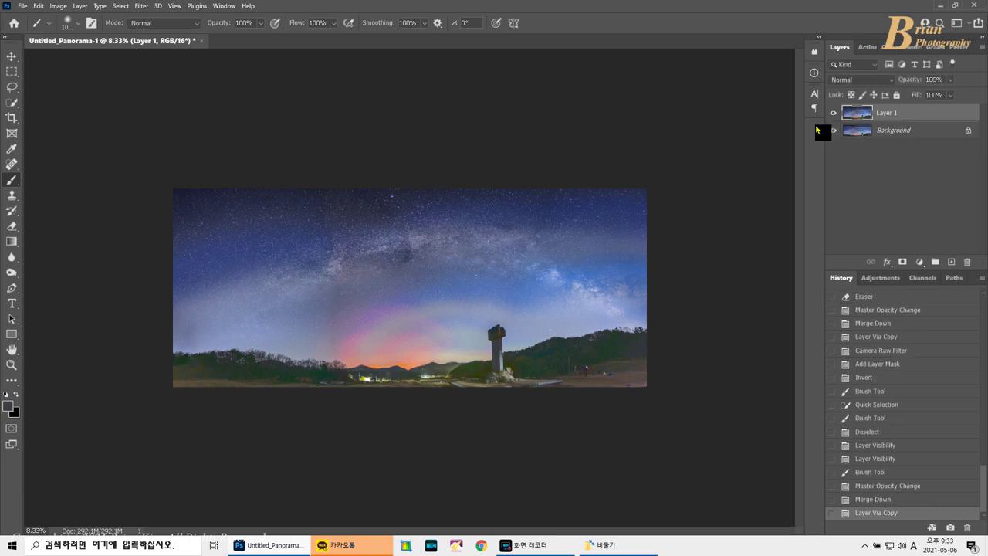
Cool the duplicate layer with the Camera Raw Filter at temperature -16 and make a copy of the cooled layer.
left_click(146, 7)
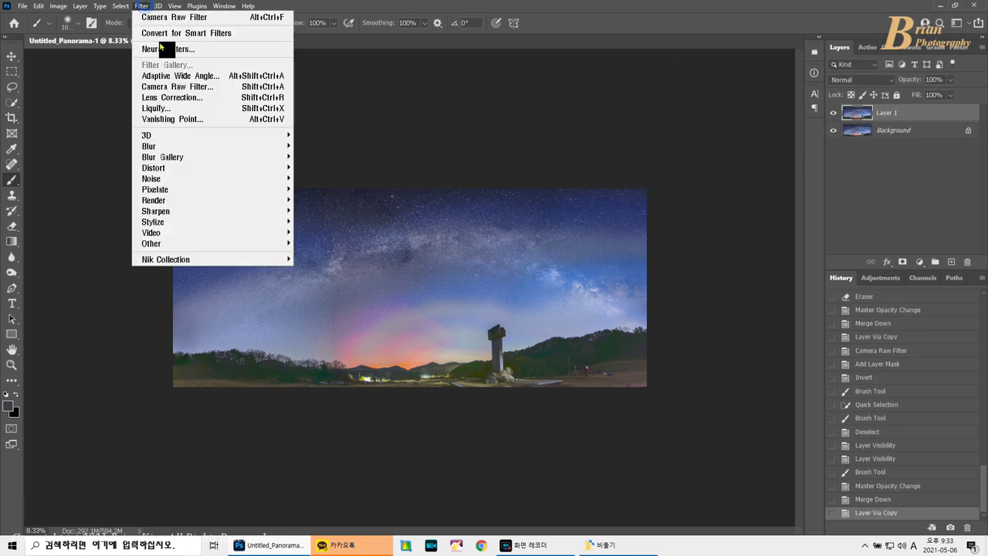
left_click(169, 88)
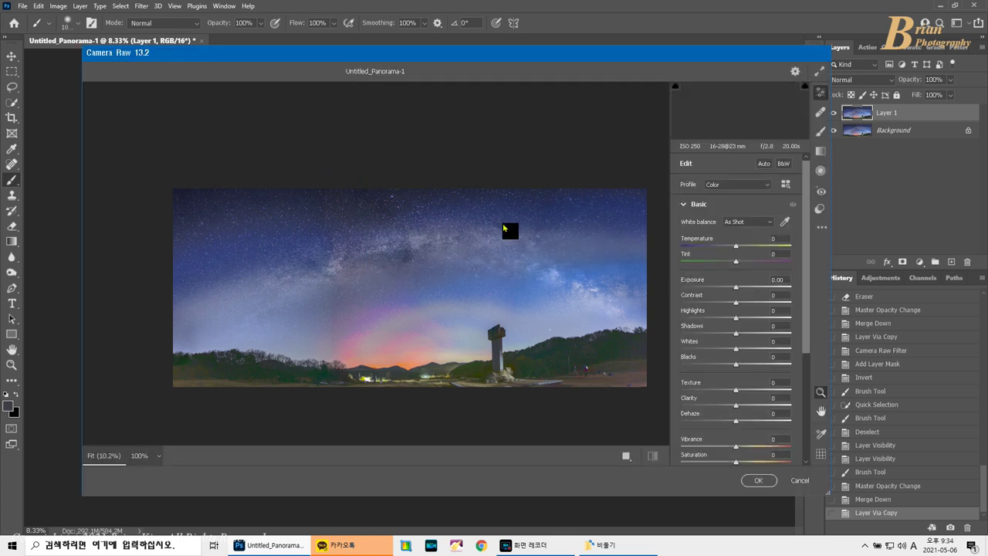
left_click(728, 246)
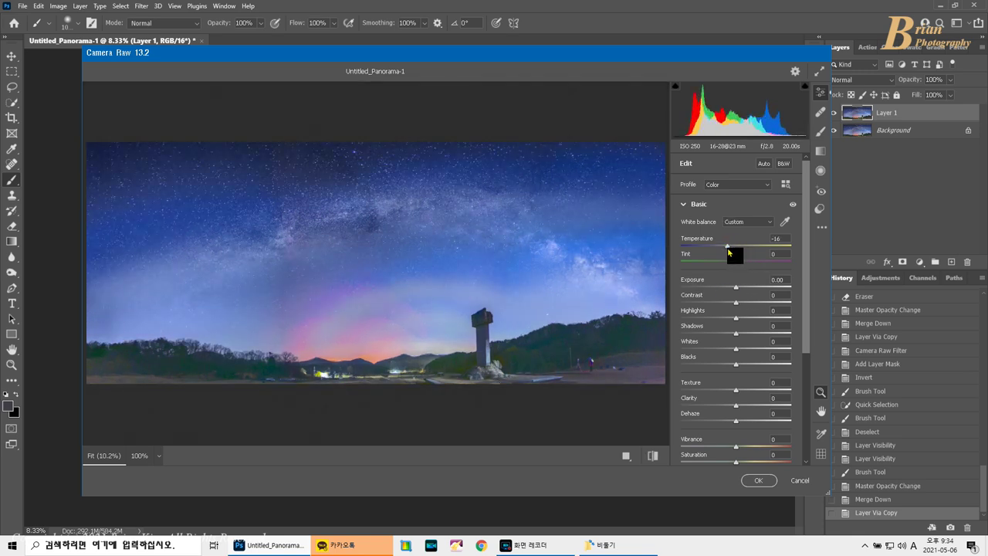
left_click(753, 485)
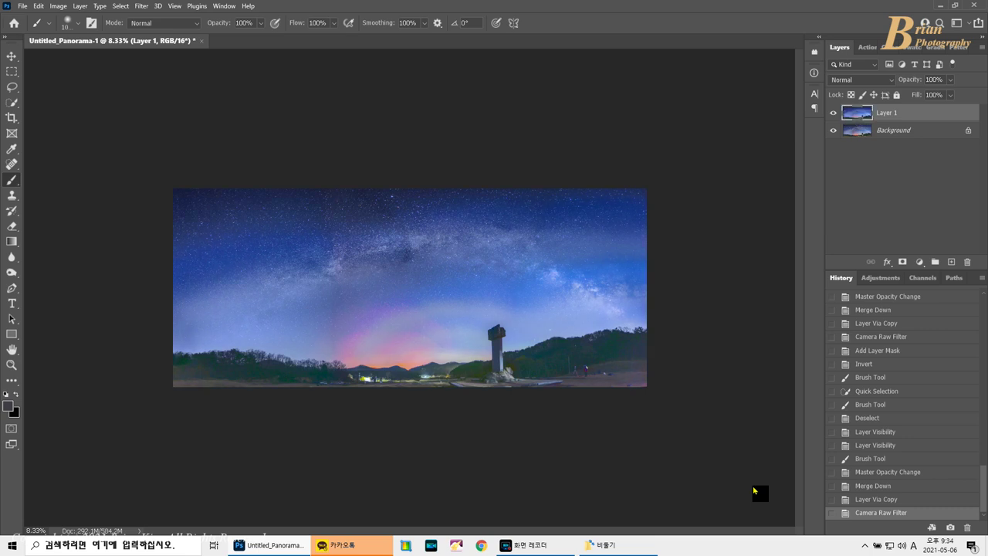
key("ctrl+j")
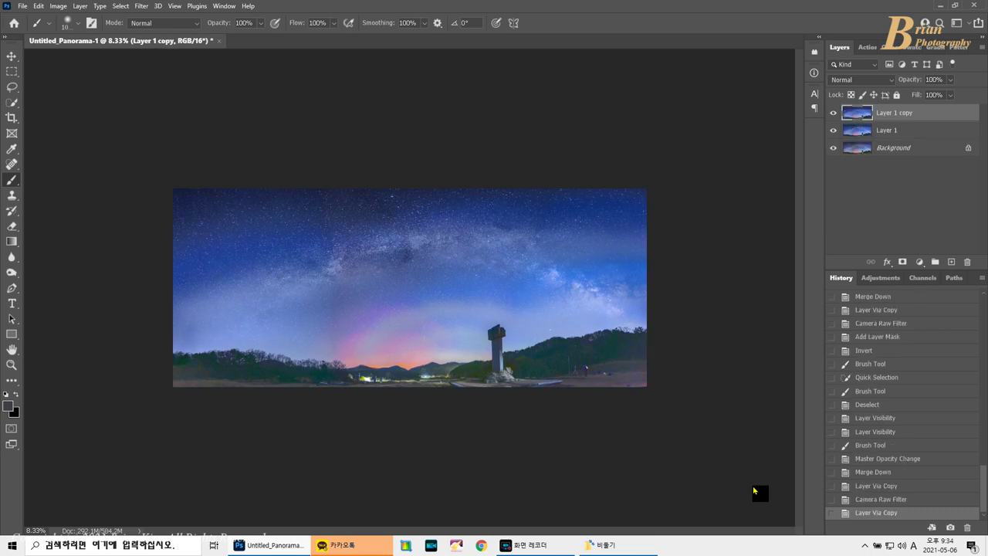
Set the foreground color to a near-white shade.
left_click(8, 406)
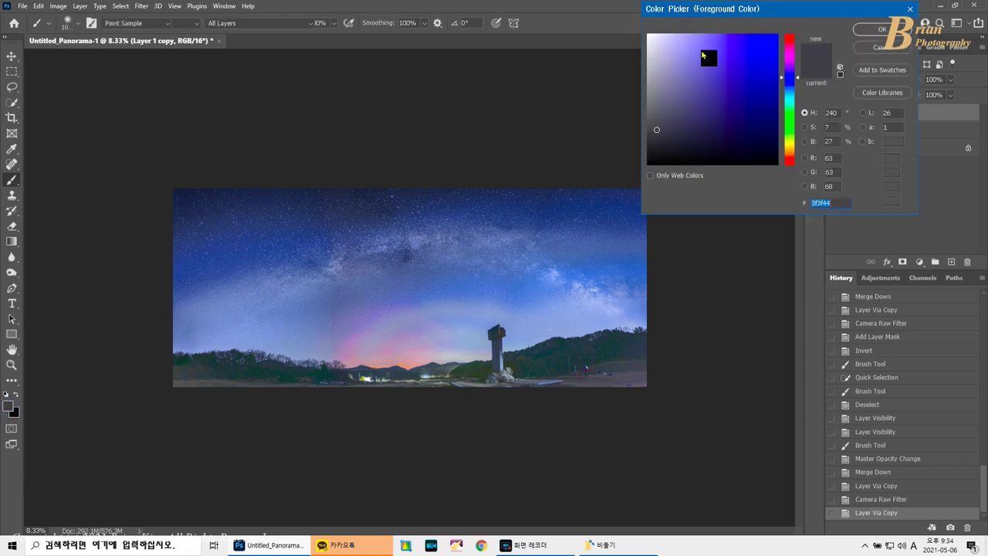
left_click(651, 37)
left_click(862, 31)
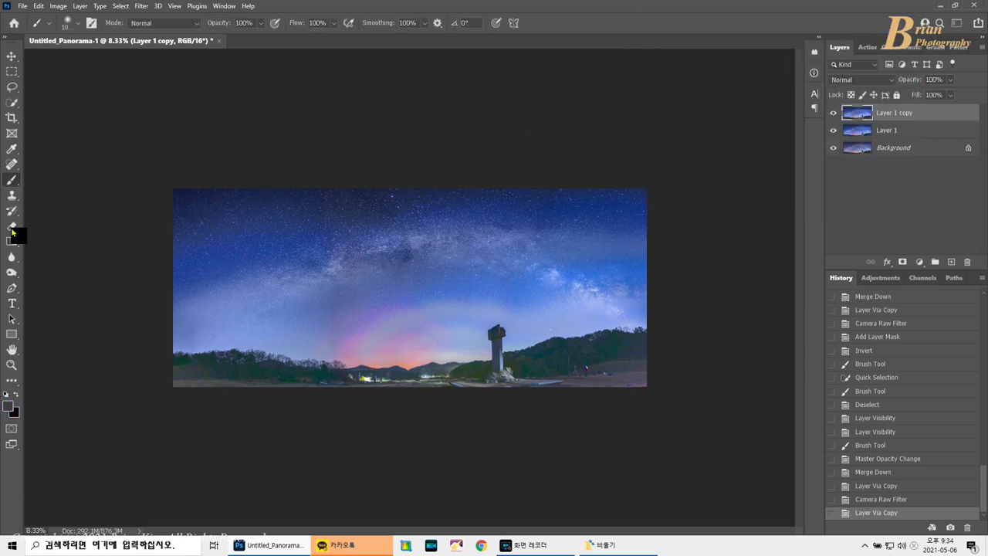
Dodge the midtones of the sky below the Milky Way and its dark core with a large brush at 9% exposure.
left_click(11, 257)
left_click(12, 272)
left_click(37, 273)
key("bracketright")
key("bracketright")
key("bracketright")
key("bracketright")
key("bracketright")
key("bracketright")
key("bracketright")
key("bracketright")
left_click(242, 23)
left_click_drag(240, 39, 230, 40)
key("bracketright")
key("bracketright")
key("bracketright")
mouse_move(332, 293)
left_mouse_down()
mouse_move(335, 318)
mouse_move(336, 297)
left_mouse_up()
mouse_move(331, 356)
left_mouse_down()
mouse_move(327, 267)
mouse_move(329, 291)
left_mouse_up()
mouse_move(403, 255)
left_mouse_down()
mouse_move(399, 264)
mouse_move(410, 252)
left_mouse_up()
Dodge the Milky Way's dark core and the sky above the pink glow with a smaller 500 px brush.
key("bracketleft")
key("bracketleft")
key("bracketleft")
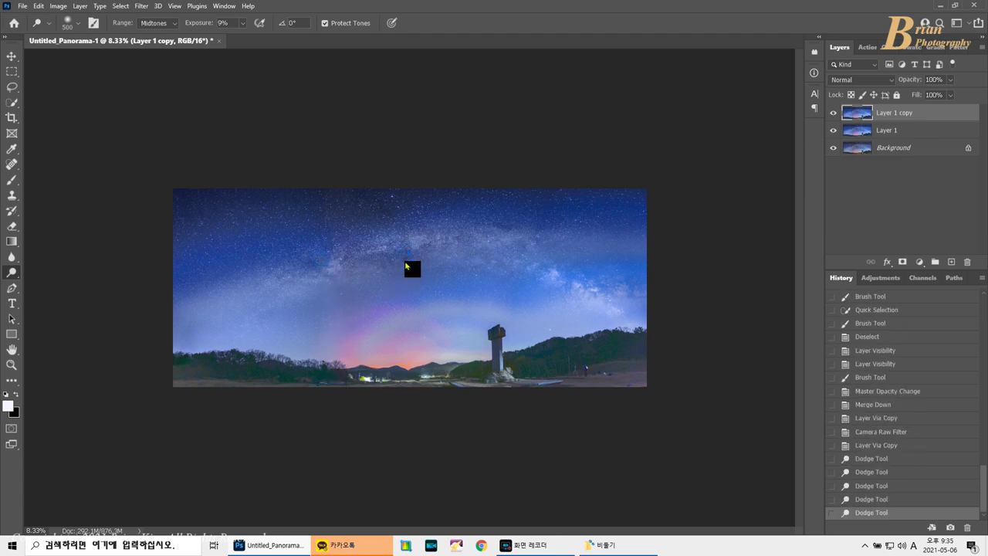
left_click(410, 246)
mouse_move(345, 295)
left_mouse_down()
mouse_move(373, 321)
mouse_move(403, 302)
mouse_move(337, 316)
mouse_move(301, 301)
left_mouse_up()
Lower the Dodge exposure to 4% and brighten the sky above the pink glow with an 800 px brush.
left_click(243, 24)
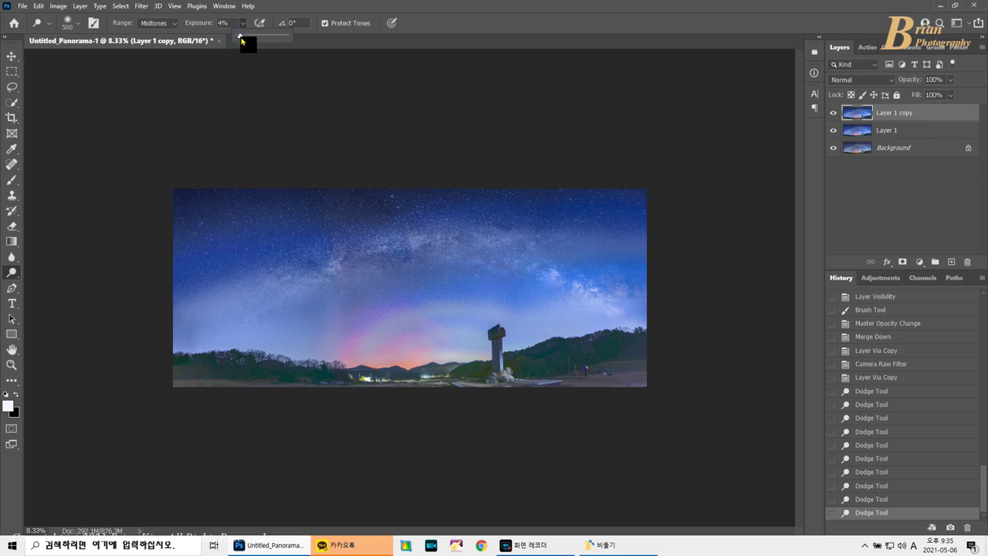
key("bracketright")
key("bracketright")
key("bracketright")
mouse_move(344, 302)
left_mouse_down()
mouse_move(374, 284)
mouse_move(349, 307)
left_mouse_up()
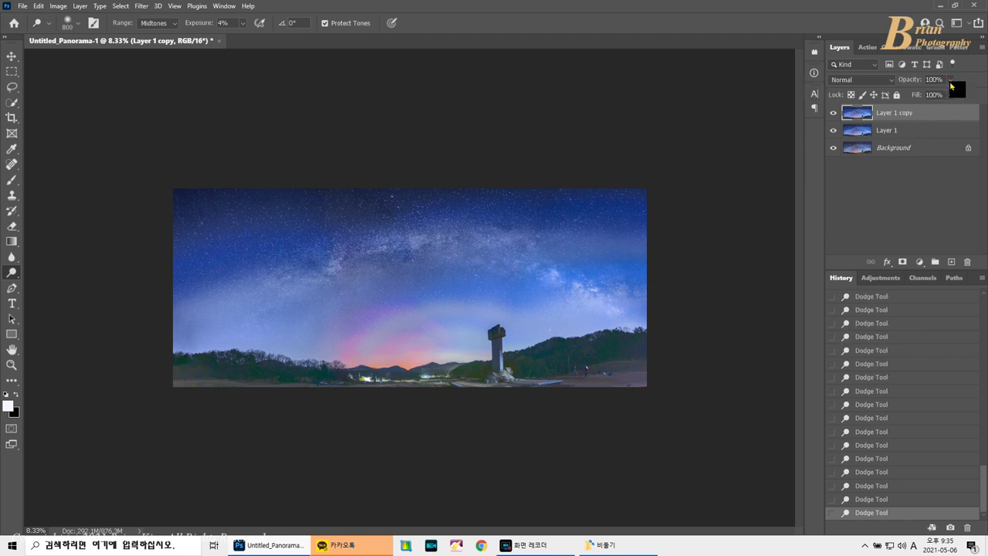
Reduce the dodged layer's opacity, then merge all visible layers and duplicate the result.
left_click(949, 81)
left_click_drag(950, 92, 933, 95)
key("ctrl+shift+alt+e")
key("ctrl+j")
Apply a Curves S-curve to the Blue channel, raising the highlights and lowering the shadows to output 58 at input 68.
key("ctrl+m")
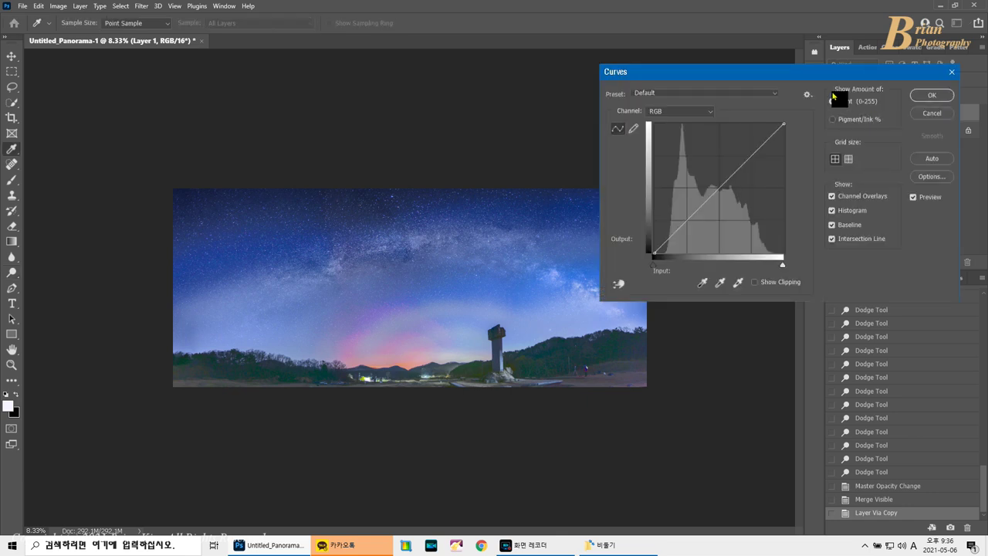
left_click(694, 111)
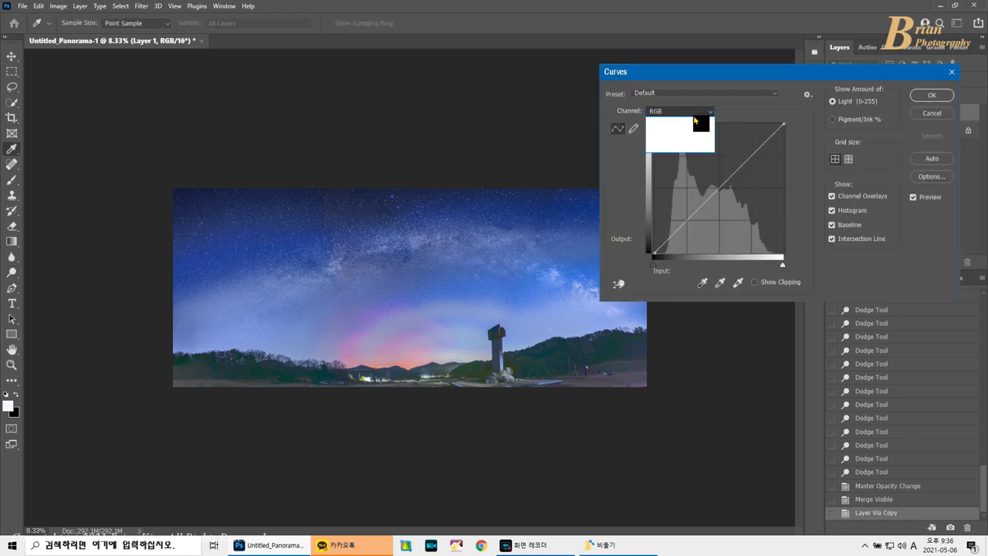
left_click(681, 145)
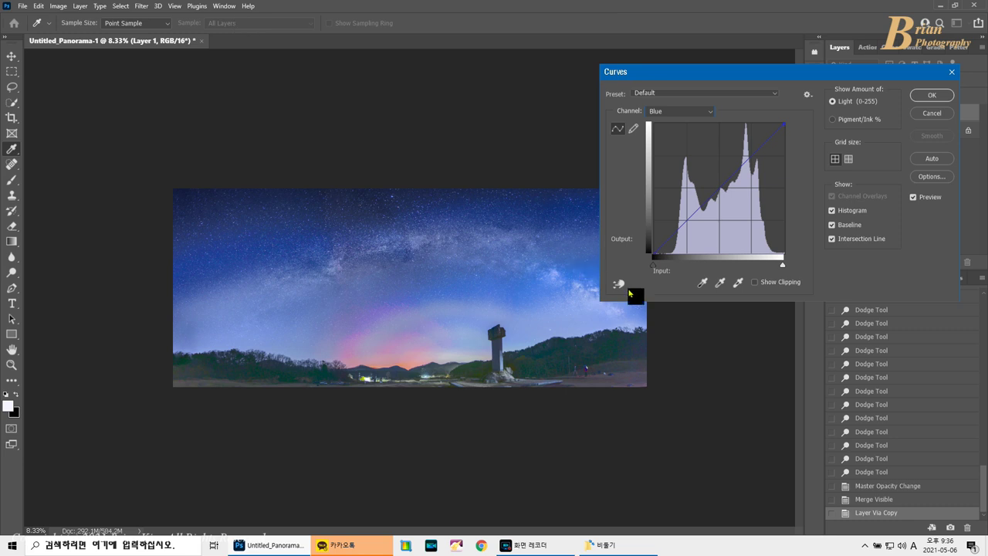
left_click(746, 162)
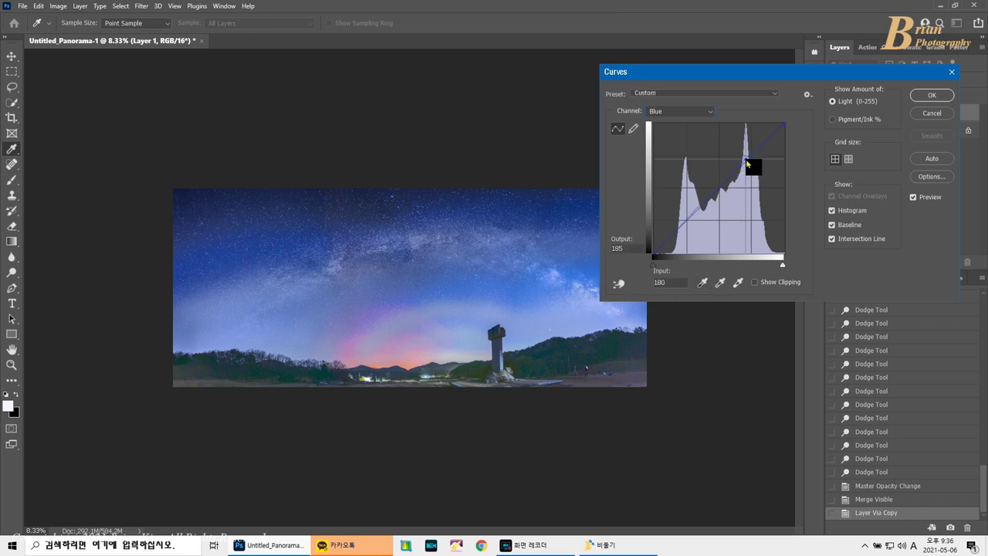
left_click_drag(747, 162, 742, 158)
left_click_drag(683, 224, 690, 227)
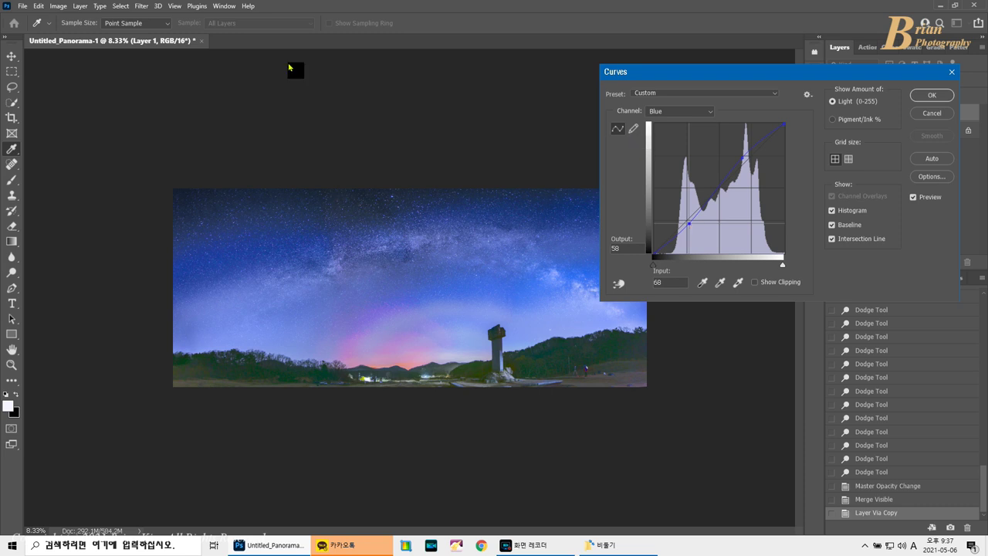
left_click(919, 98)
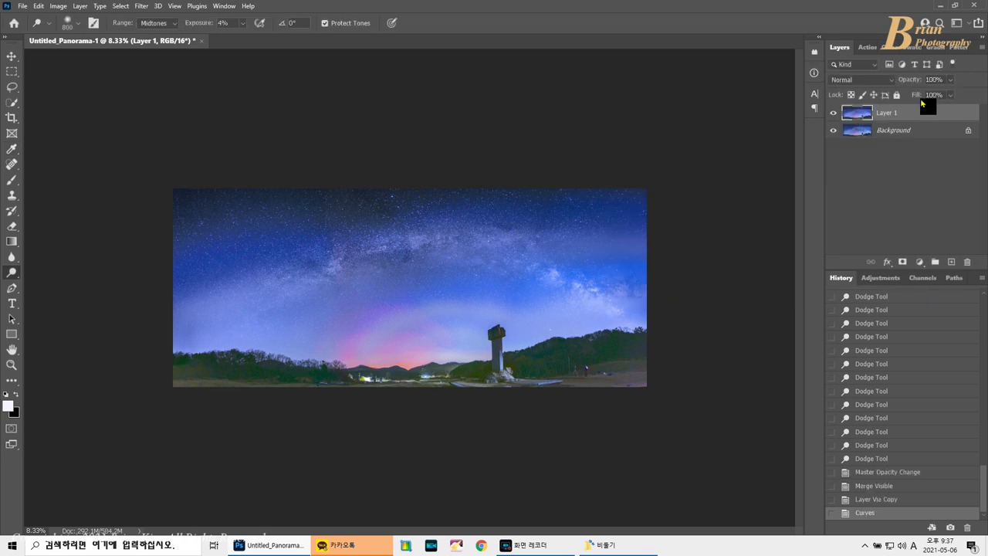
Add a Camera Raw radial filter over the lower-left sky with highlights -56 and shadows +36, and lower its whites.
left_click(141, 5)
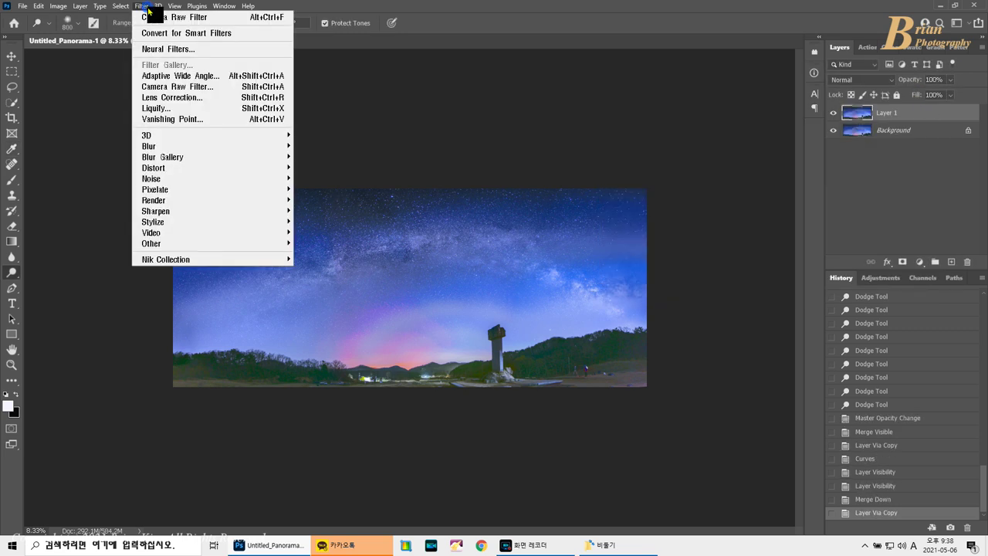
left_click(191, 85)
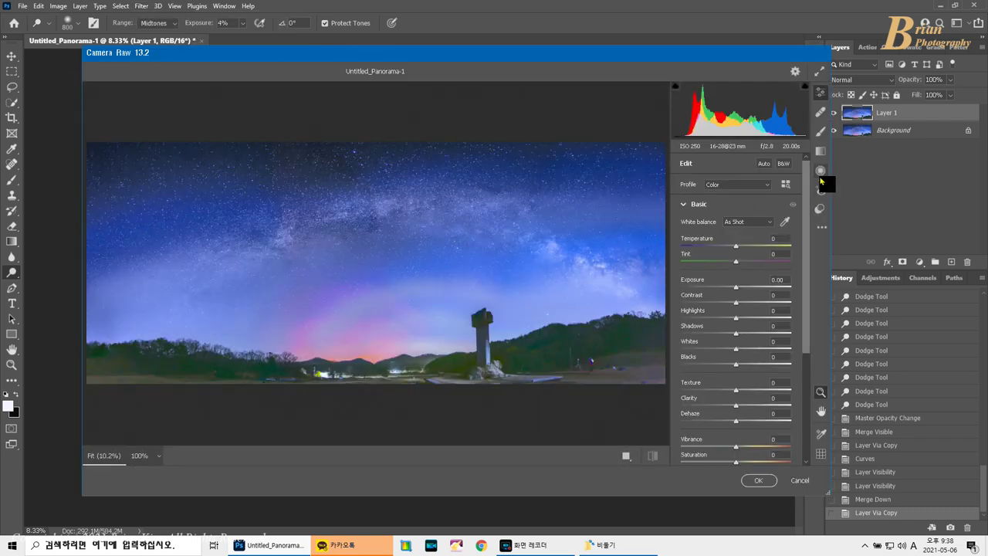
left_click(820, 171)
left_click_drag(129, 296, 302, 293)
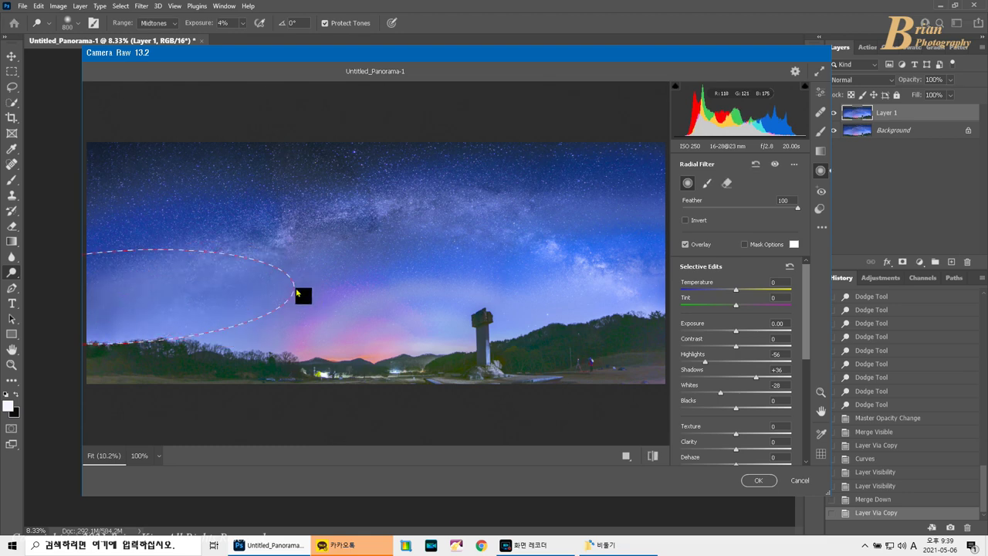
left_click_drag(708, 393, 705, 392)
Add a radial filter over the sky right of the monument with highlights -22 and whites -19.
left_click(527, 369)
left_click_drag(547, 294, 624, 295)
left_click(726, 392)
left_click(723, 361)
Add radial filters with the same settings over the central sky, above the left hills and at the pink horizon glow.
mouse_move(342, 297)
left_mouse_down()
mouse_move(394, 308)
mouse_move(487, 304)
left_mouse_up()
mouse_move(423, 327)
left_mouse_down()
mouse_move(402, 342)
mouse_move(424, 326)
mouse_move(432, 260)
mouse_move(438, 281)
left_mouse_up()
mouse_move(142, 326)
left_mouse_down()
mouse_move(341, 348)
mouse_move(236, 337)
left_mouse_up()
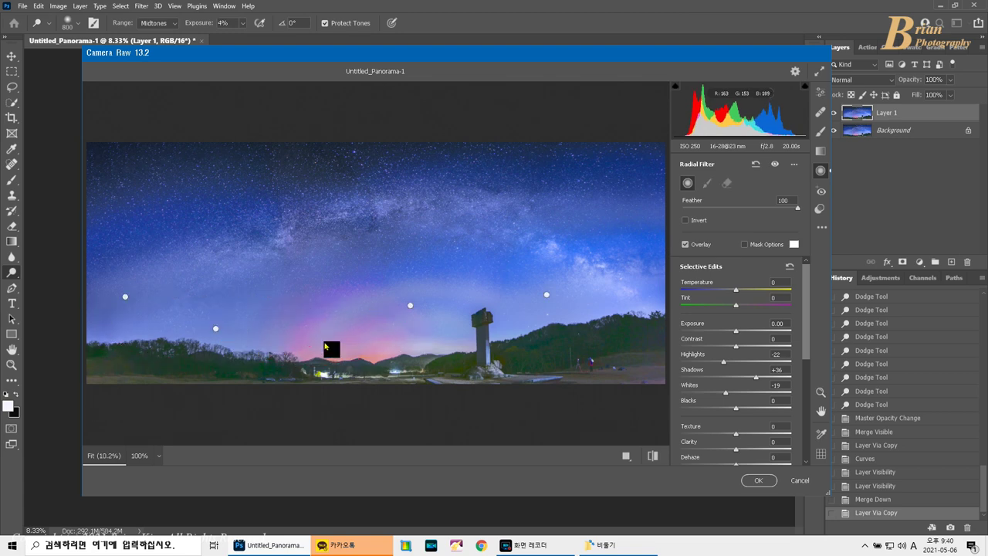
left_click_drag(395, 347, 454, 364)
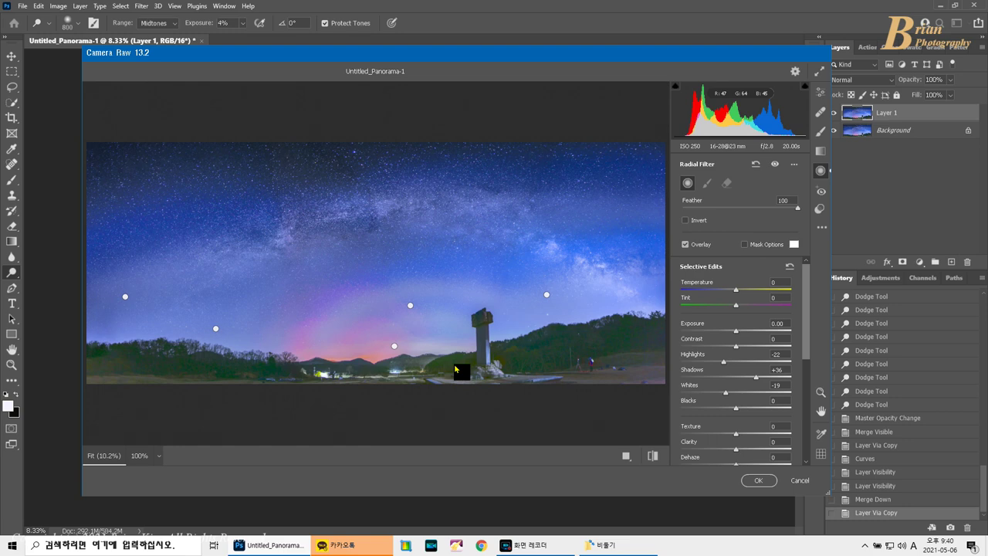
Add a radial filter above the far-right hills, raise its whites slightly, and apply the Camera Raw adjustments.
left_click_drag(633, 306, 668, 334)
left_click_drag(725, 392, 733, 392)
left_click(657, 379)
left_click(759, 482)
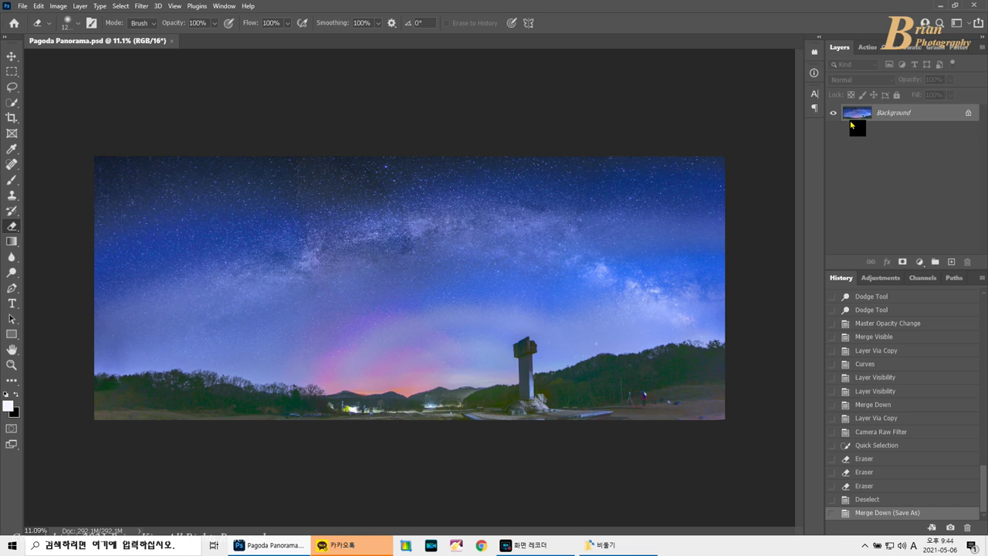
Duplicate the background layer and open the copy in the Camera Raw filter.
key("ctrl+j")
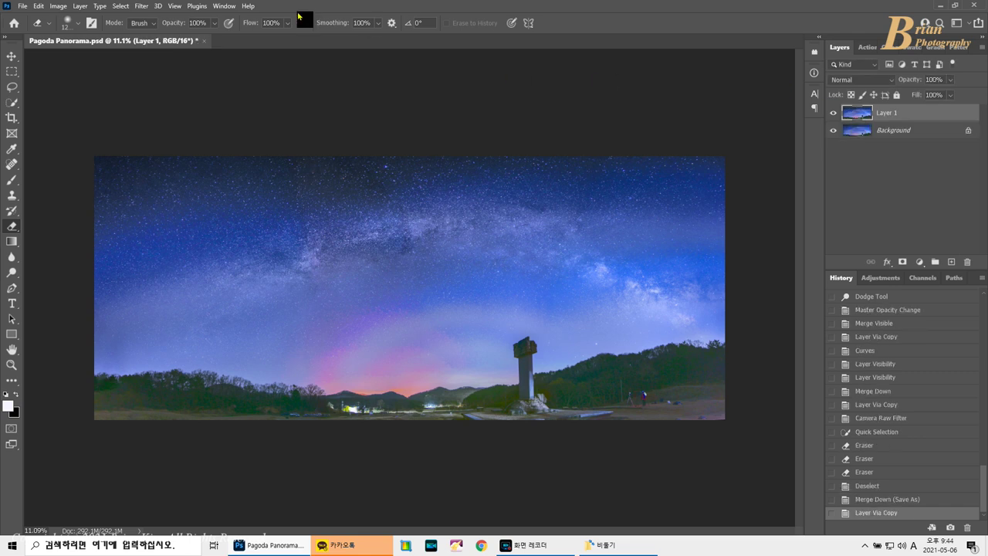
left_click(142, 6)
left_click(186, 89)
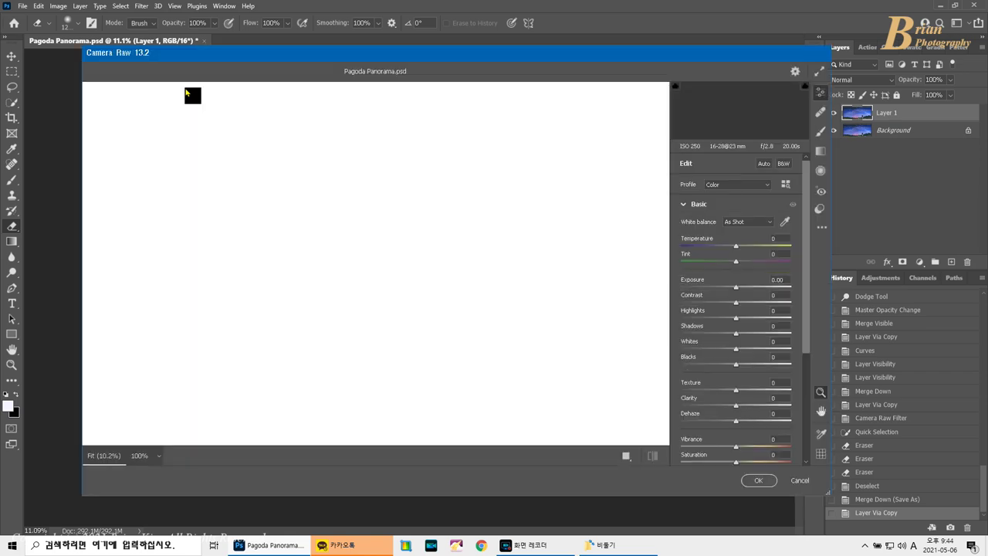
scroll(778, 355, "down", 3)
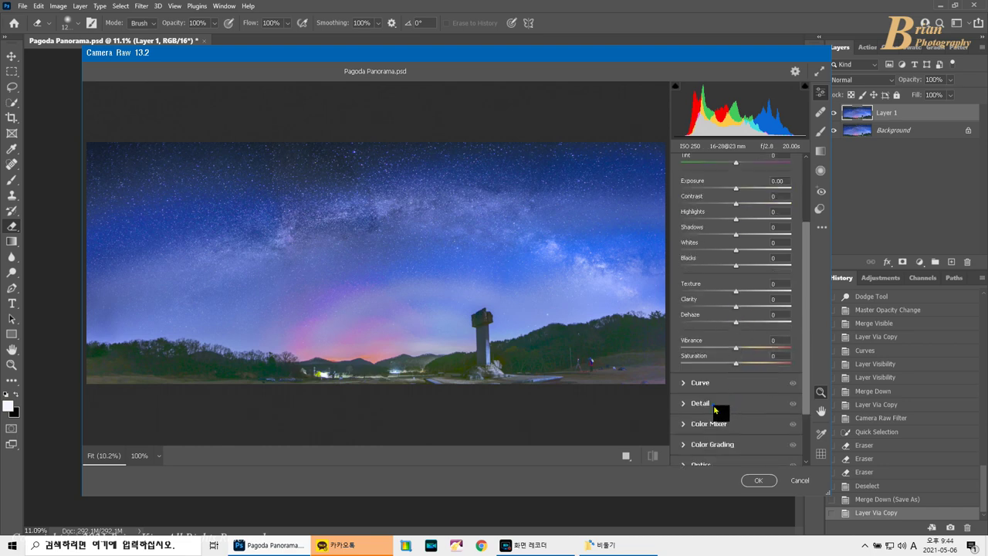
Set the Camera Raw noise reduction to 67 with contrast 100, and color noise reduction to 100 with its smoothness raised.
left_click(713, 403)
left_click_drag(719, 340, 822, 371)
left_click_drag(753, 392, 790, 397)
left_click(789, 395)
left_click(791, 423)
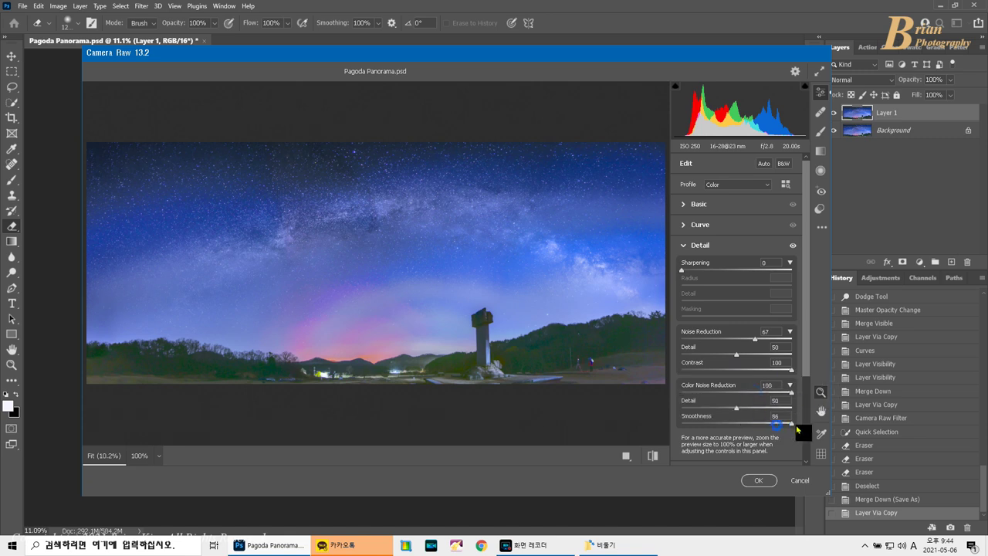
Lower the clarity slightly in the Basic settings and apply the Camera Raw filter to the layer copy.
left_click(707, 209)
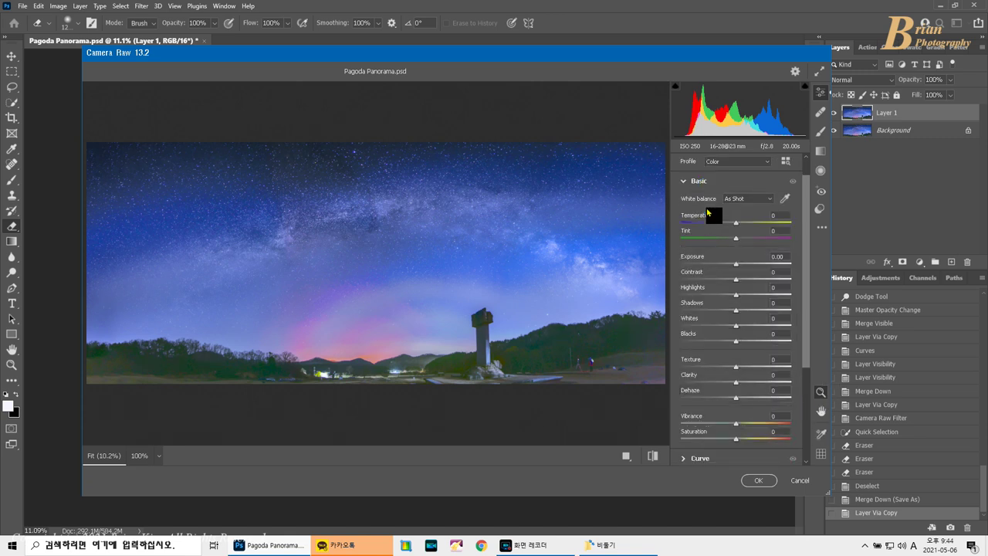
left_click(725, 382)
left_click(758, 480)
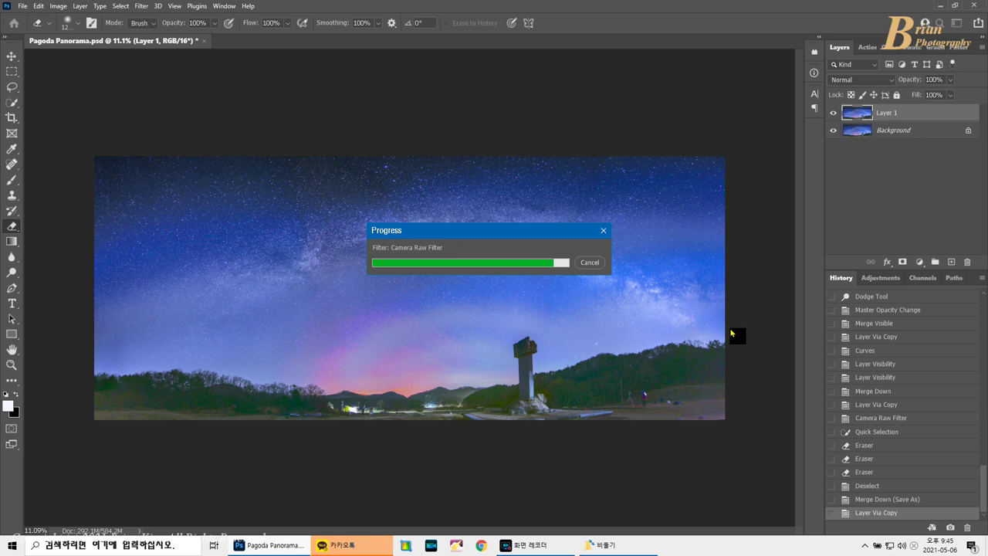
Add a layer mask to the noise-reduced layer, invert it to black, and ready the Brush tool for painting.
left_click(902, 262)
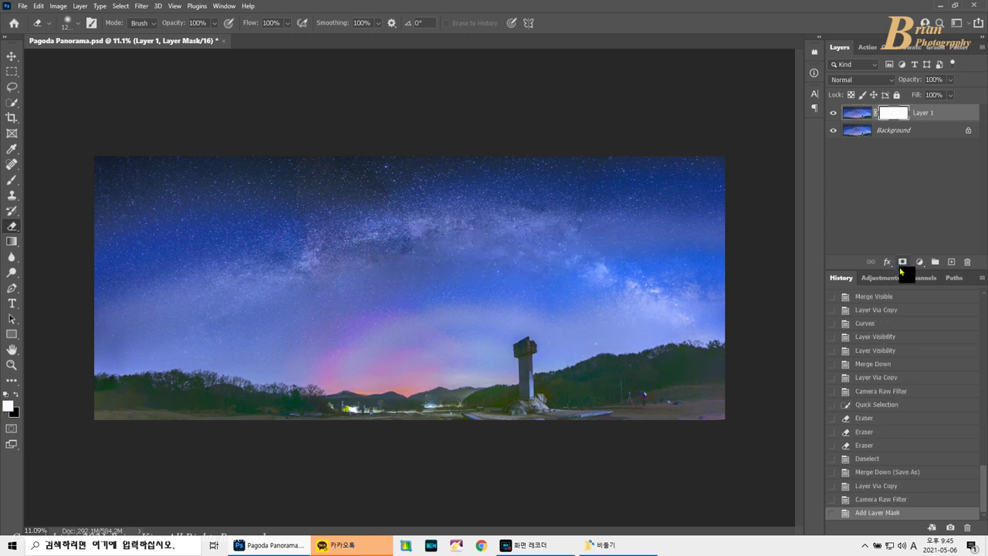
key("ctrl+i")
key("b")
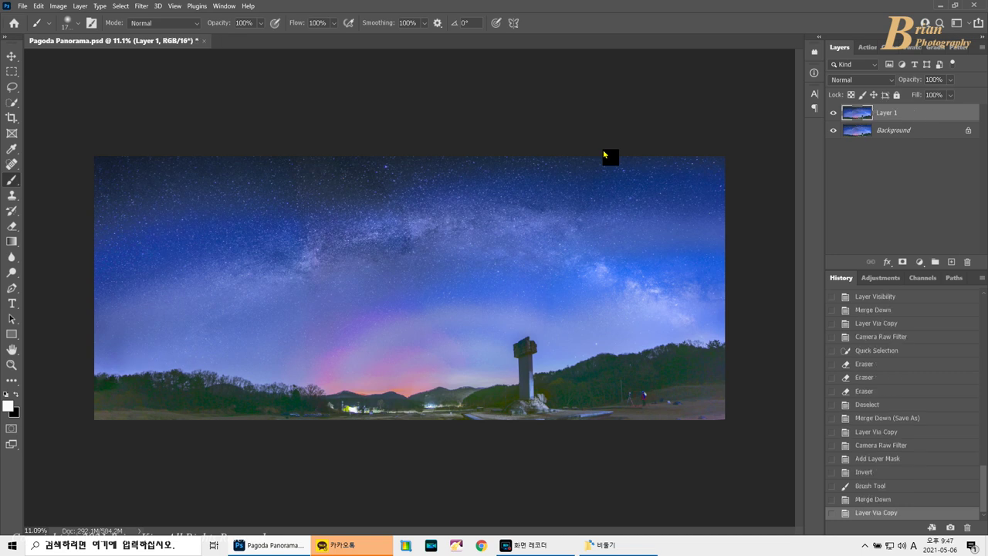
Darken the duplicated layer with Levels by lowering its midtones to about 0.7.
key("ctrl+l")
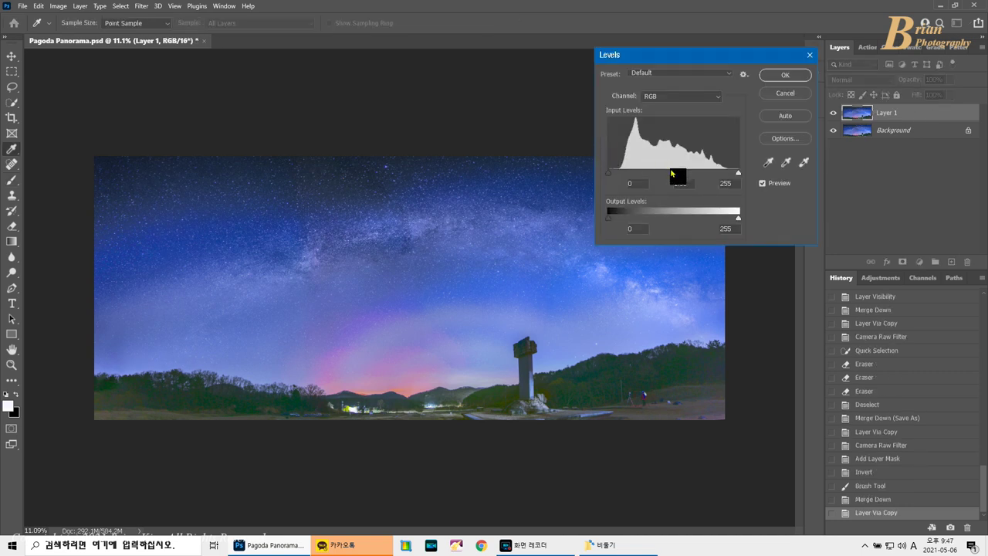
left_click_drag(672, 172, 684, 176)
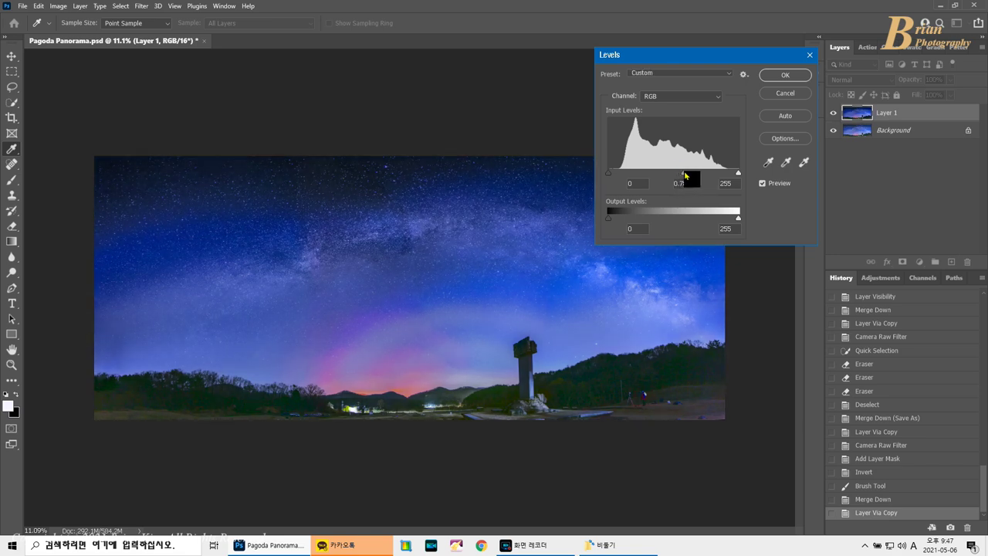
left_click(784, 75)
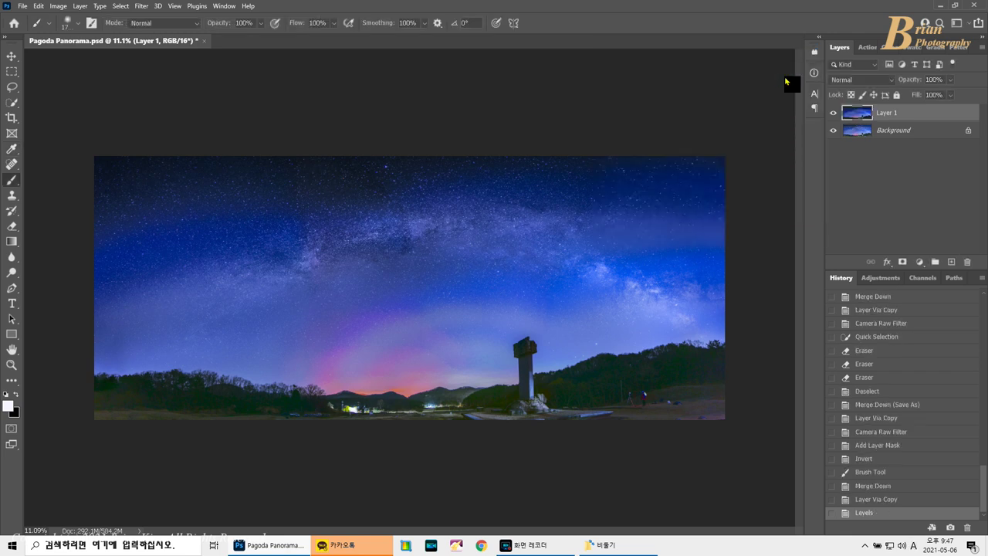
Make a quick selection of the monument, erase the darkened layer inside it, and deselect.
left_click(11, 102)
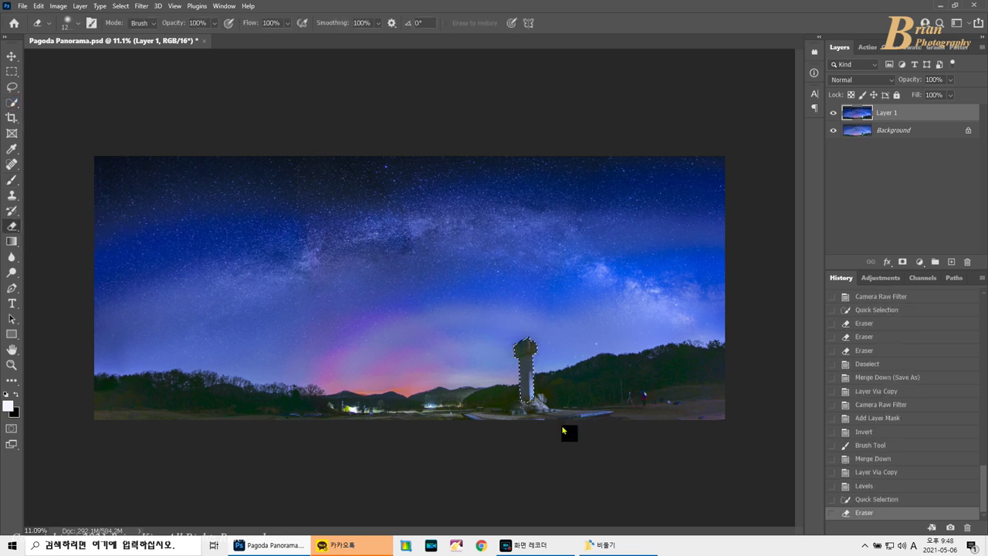
key("ctrl+d")
Erase the darkened layer along the foreground strip, and over the left trees and field with the eraser reduced to 300 pixels.
mouse_move(102, 418)
left_mouse_down()
mouse_move(623, 404)
mouse_move(769, 411)
left_mouse_up()
scroll(423, 437, "up", 3)
scroll(423, 437, "up", 1)
key("bracketleft")
key("bracketleft")
key("bracketleft")
key("bracketleft")
key("bracketleft")
key("bracketleft")
key("bracketleft")
key("bracketleft")
key("bracketleft")
left_click(37, 351)
left_click_drag(37, 351, 158, 368)
left_click(209, 381)
left_click_drag(383, 529, 331, 530)
left_click(219, 369)
left_click_drag(56, 375, 304, 373)
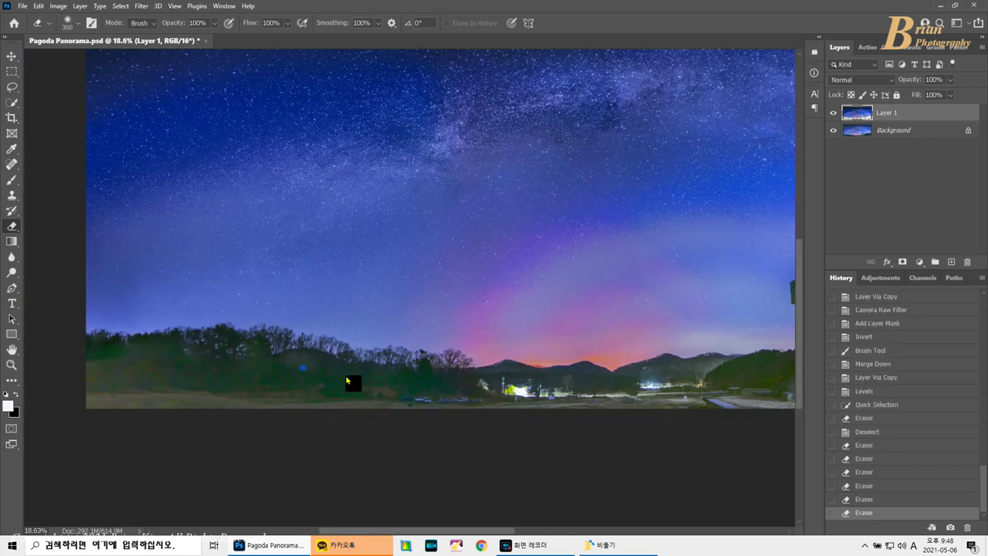
Erase the darkened layer across the whole foreground with a 600-pixel eraser at 63% opacity.
scroll(464, 483, "right", 3)
scroll(450, 486, "down", 2)
left_click(196, 36)
key("bracketright")
key("bracketright")
key("bracketright")
mouse_move(69, 418)
left_mouse_down()
mouse_move(404, 442)
mouse_move(767, 385)
mouse_move(694, 433)
left_mouse_up()
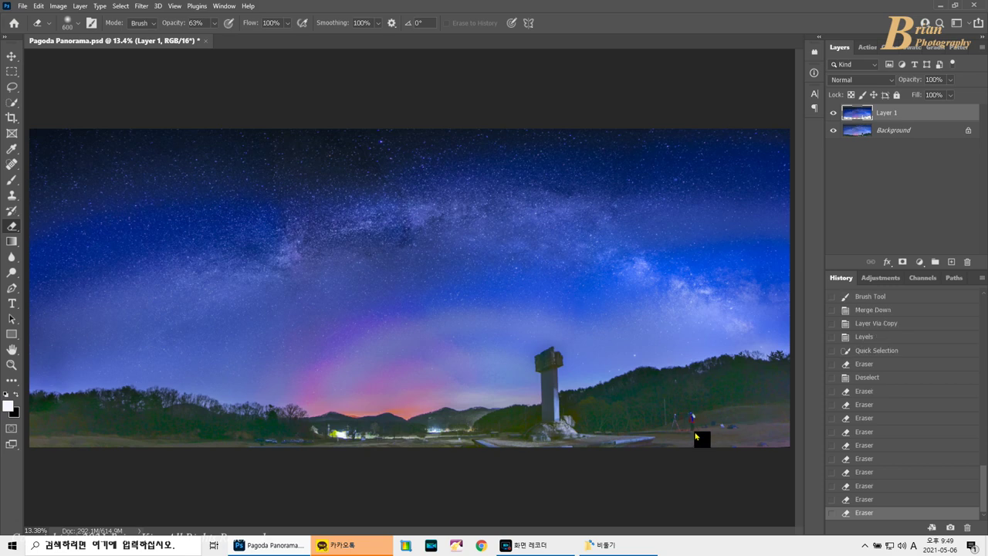
Merge the darkened layer down into the background and save the panorama.
key("ctrl+e")
key("ctrl+s")
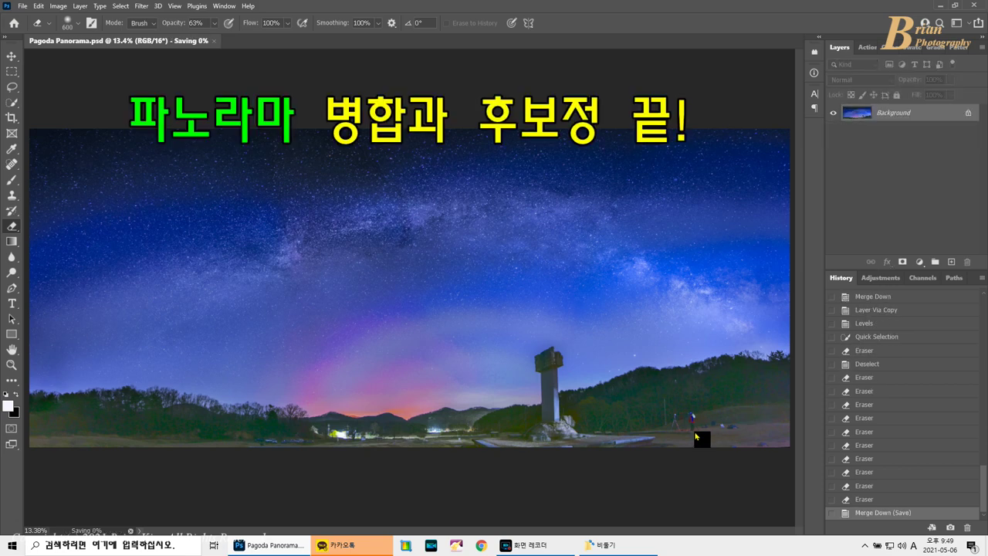